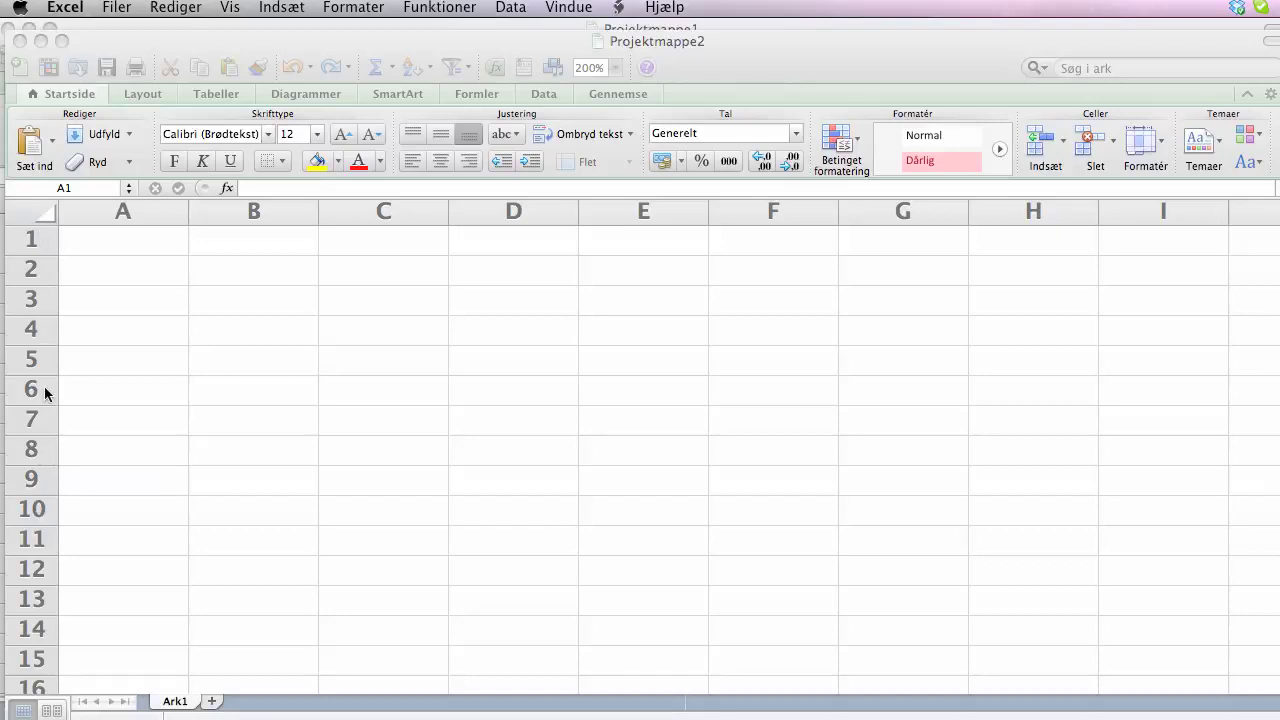
- Type the title Kaninvækst into cell A1
click(125, 245)
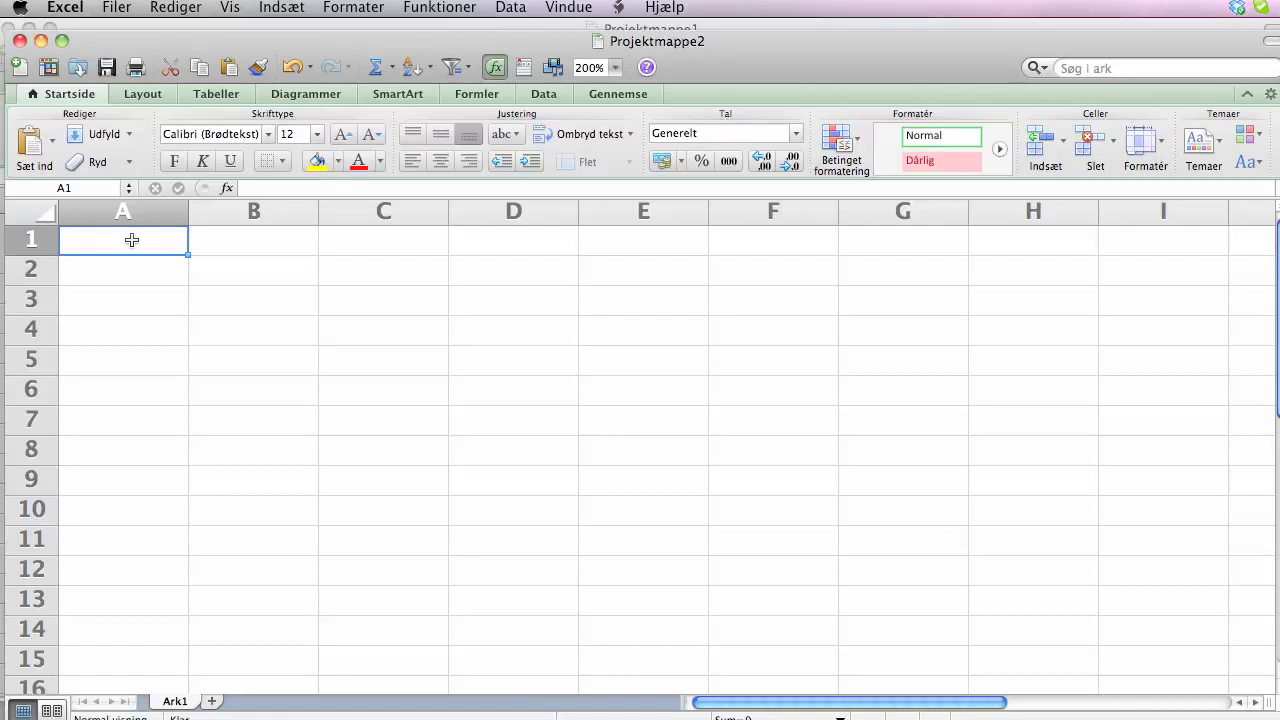
text(Kaninv)
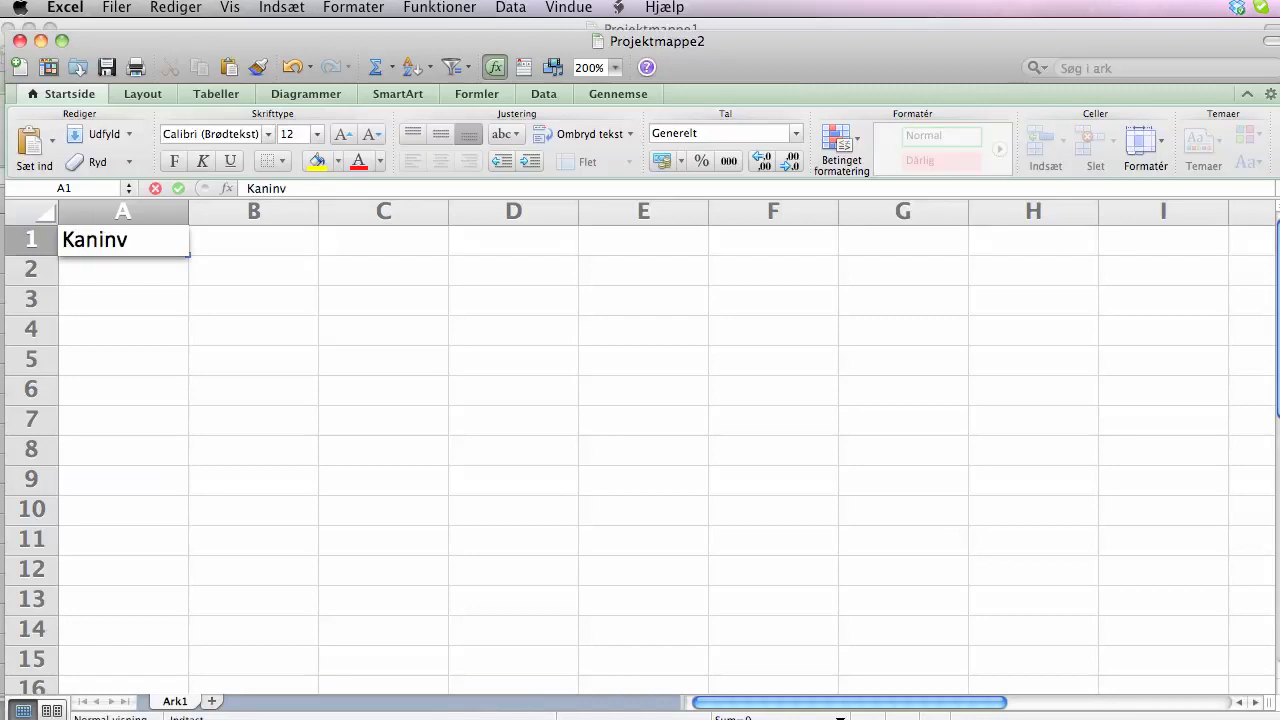
text(ækst)
click(165, 259)
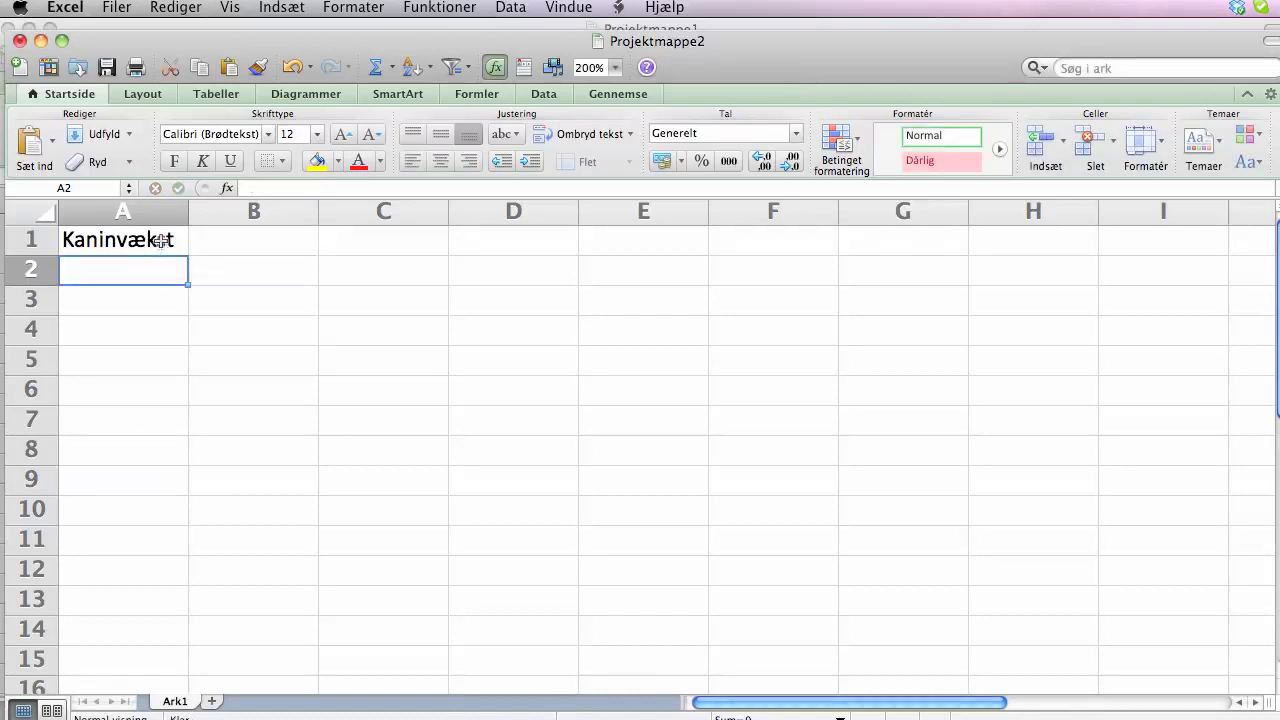
- Make the A1 title red at 24 points and type the label 'vækstrate=' into A3
click(162, 244)
click(359, 167)
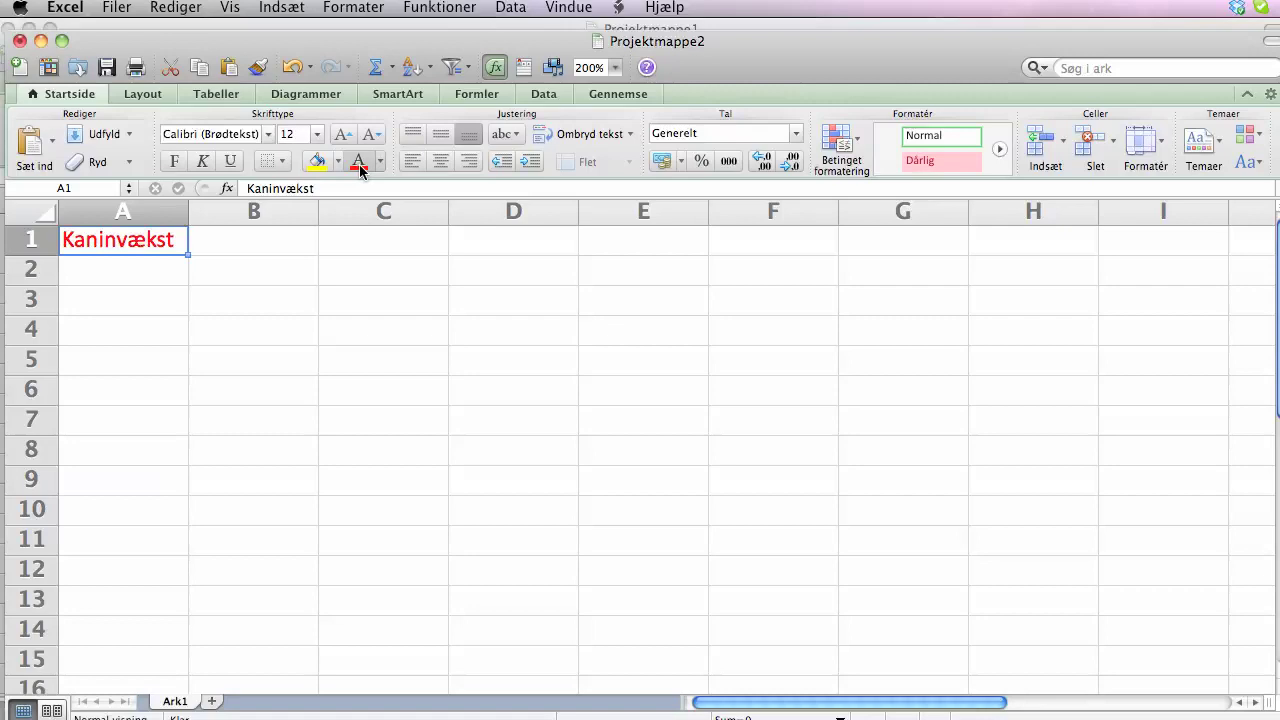
click(318, 136)
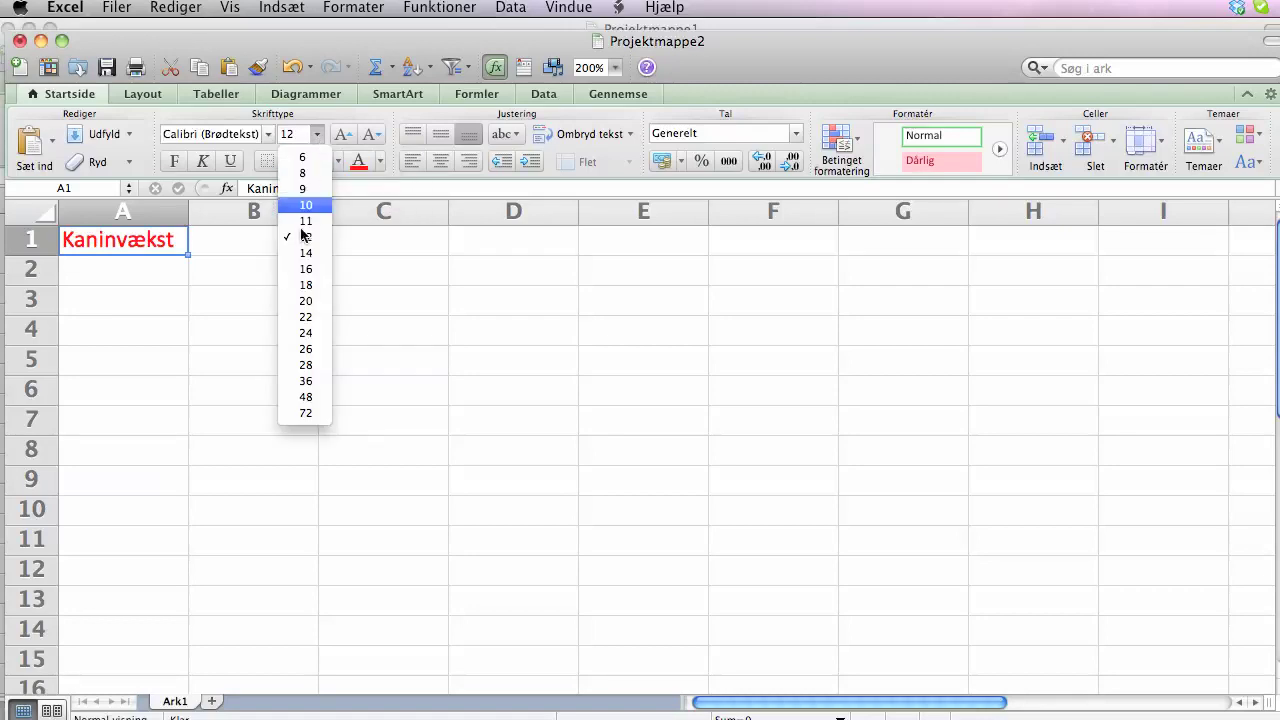
click(305, 337)
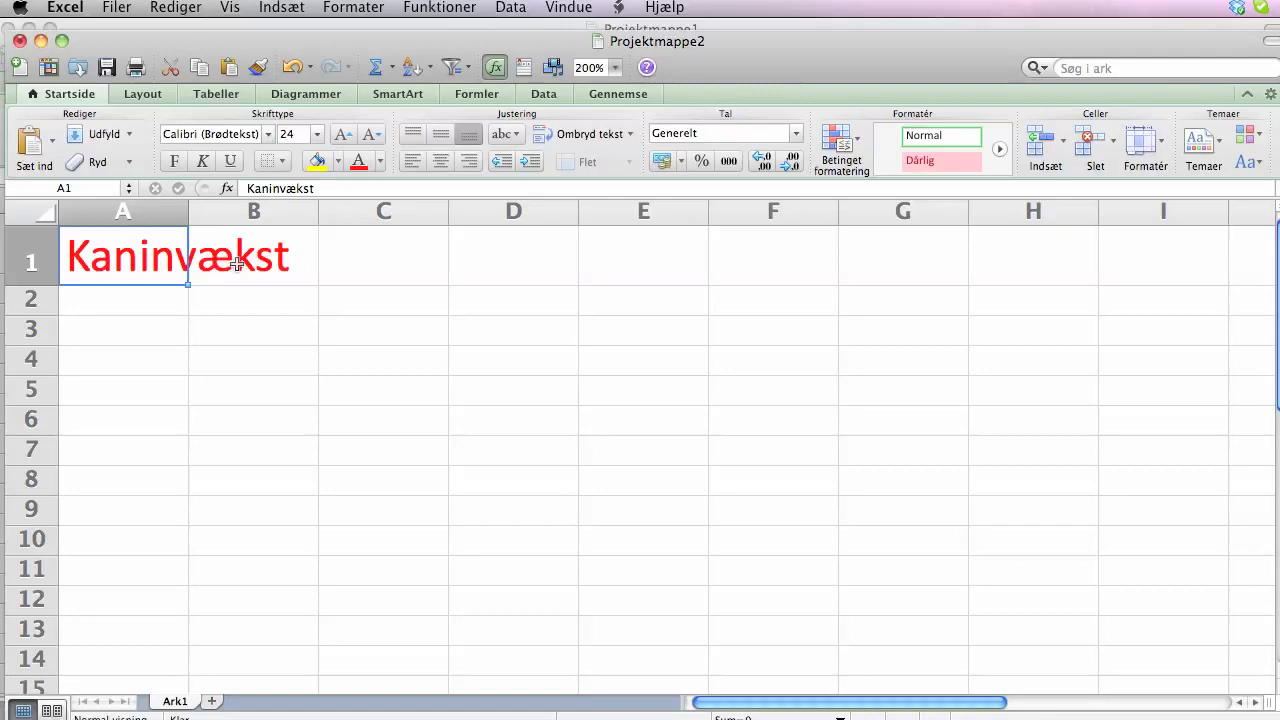
click(99, 333)
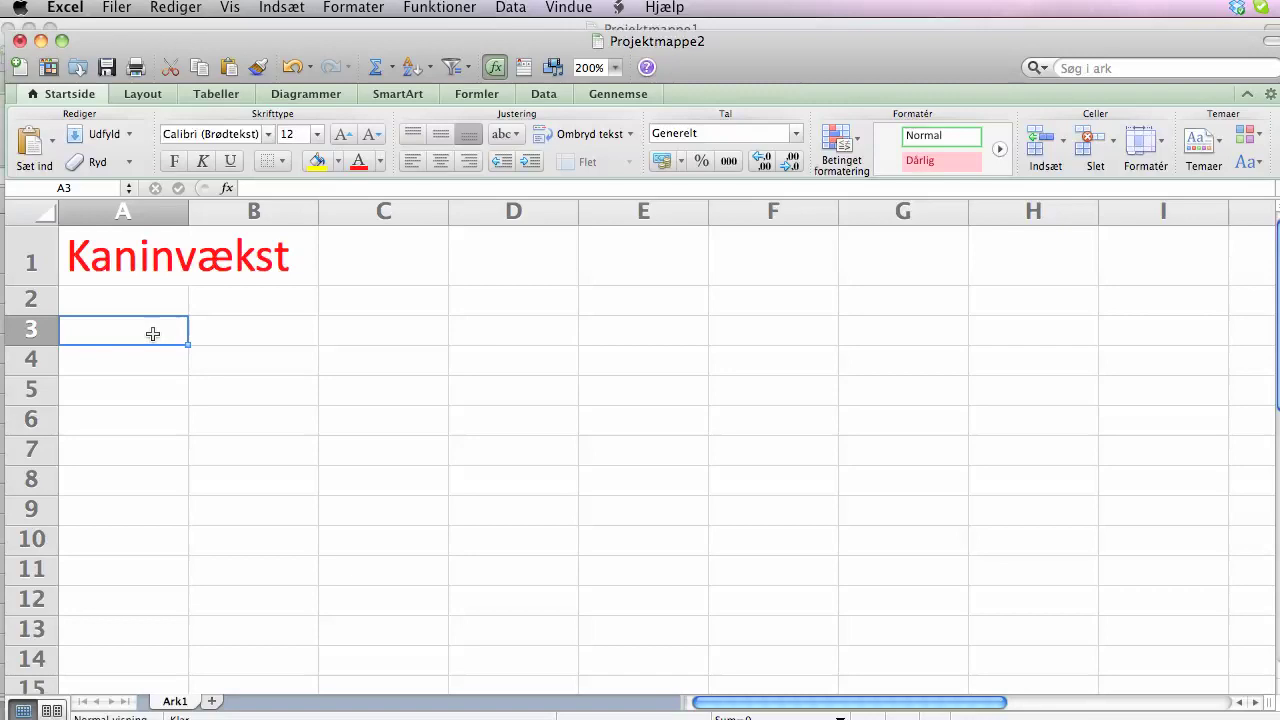
text(vækstrate=)
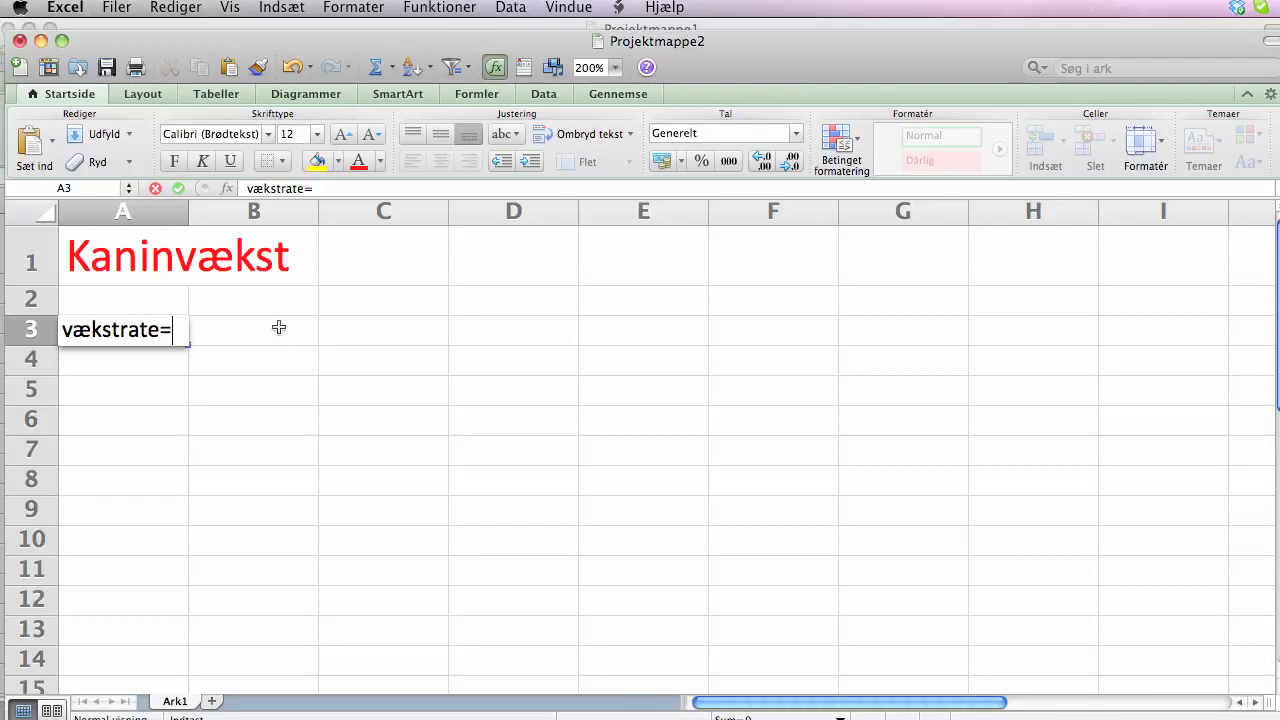
- Enter the growth rate 0,05 in B3 beside the 'vækstrate=' label
click(276, 330)
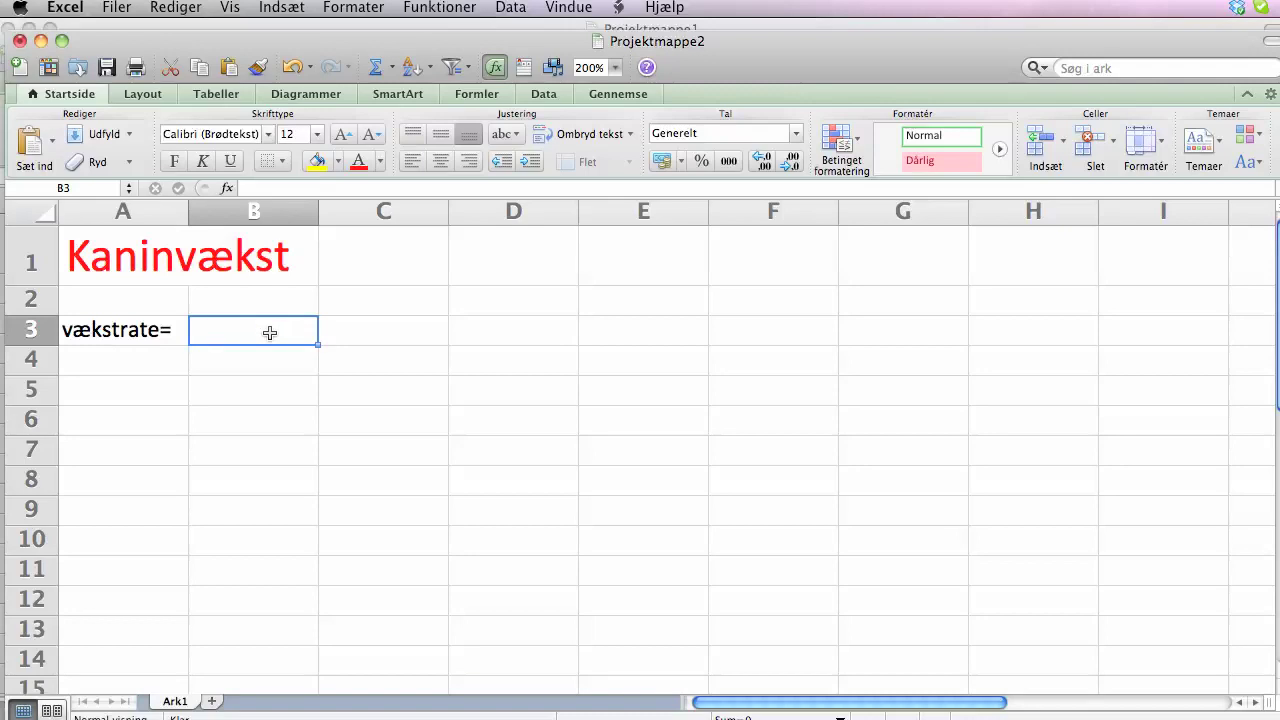
text(0,05)
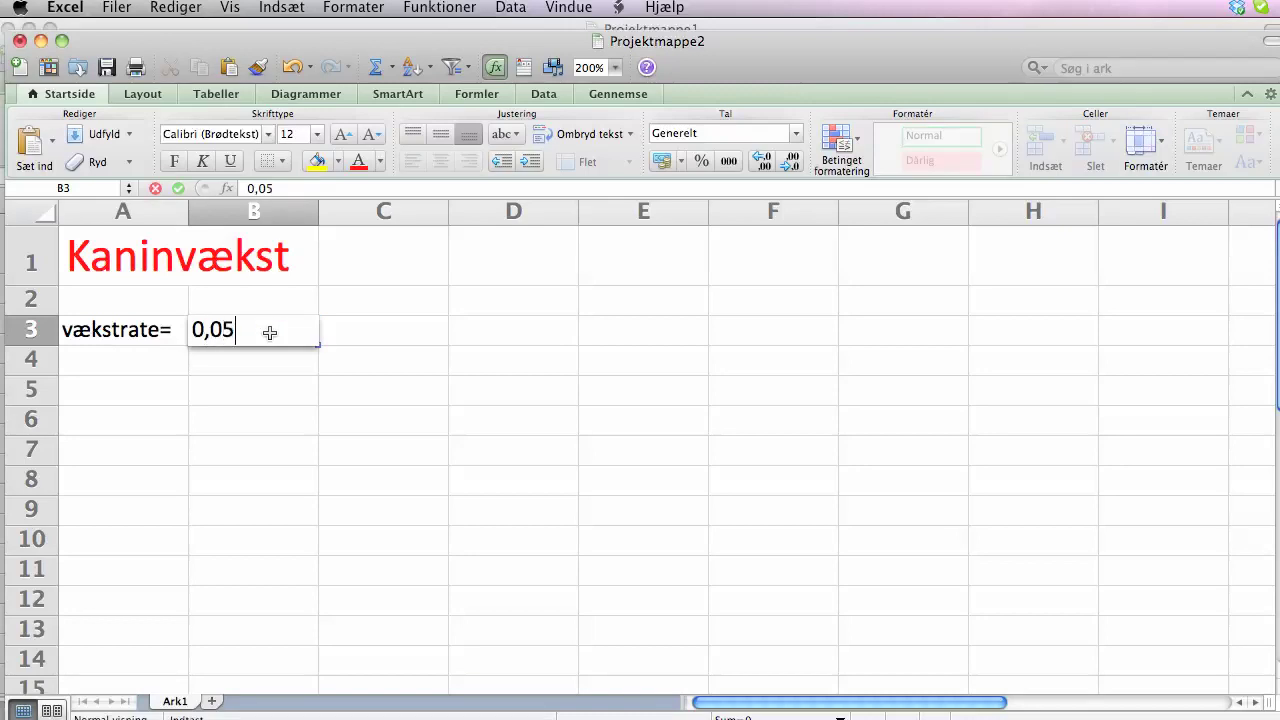
key(Return)
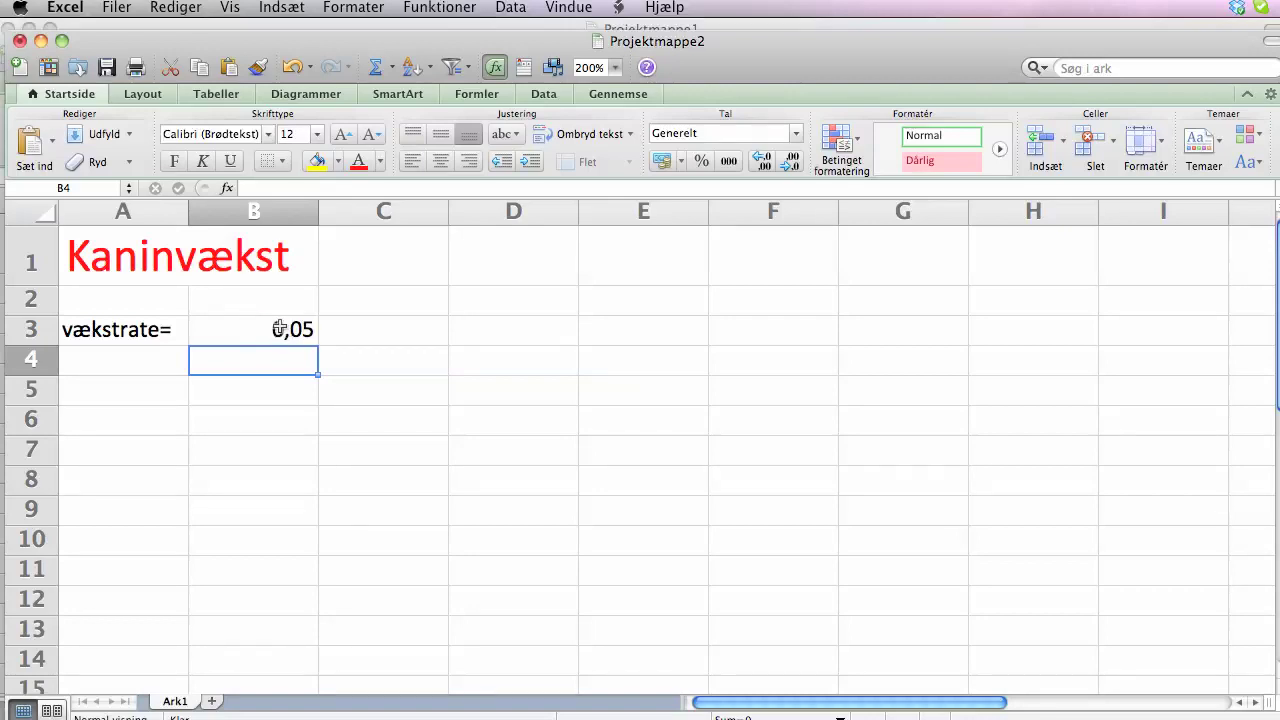
click(288, 329)
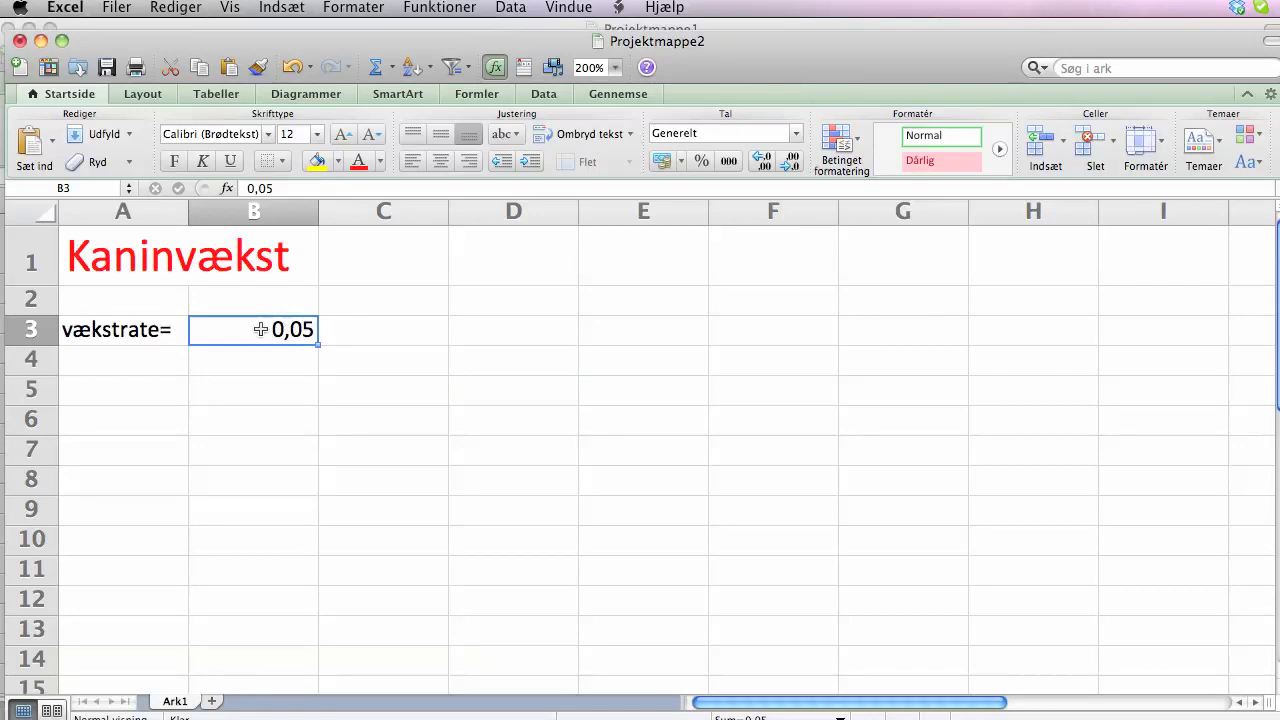
- Format B3 as a percentage with one decimal place so it shows 5,0%
right_click(260, 329)
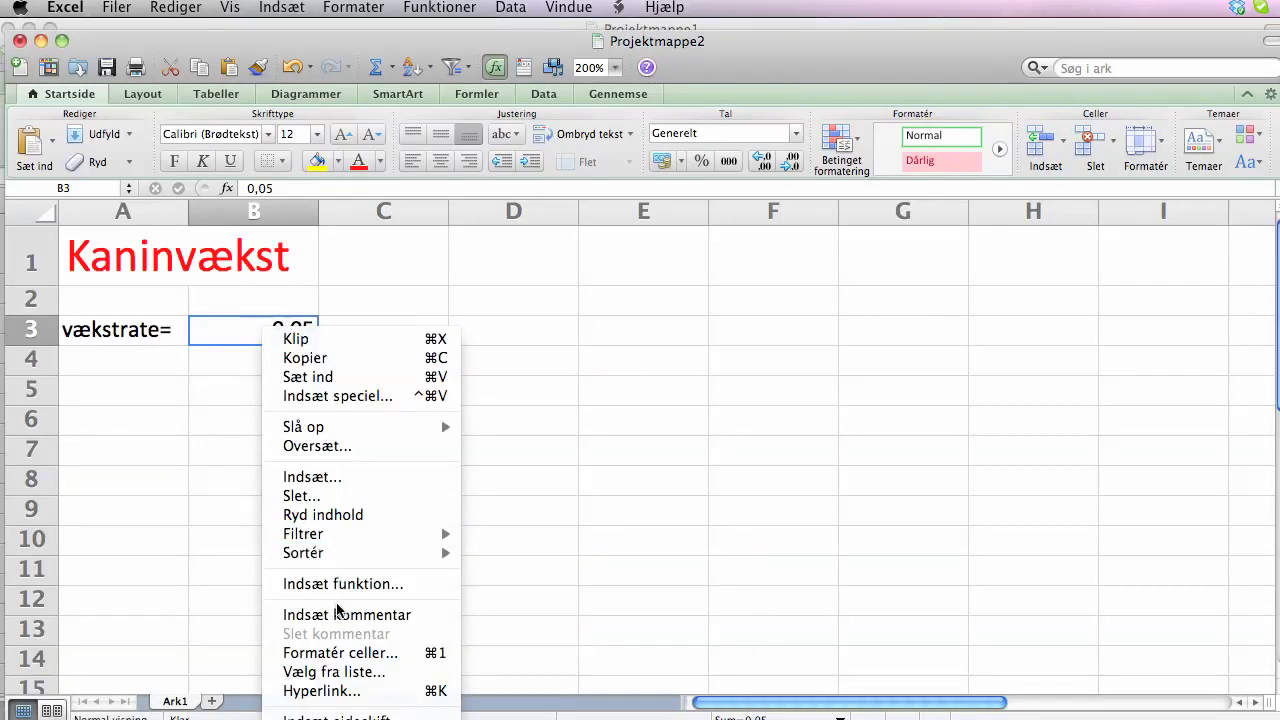
click(350, 652)
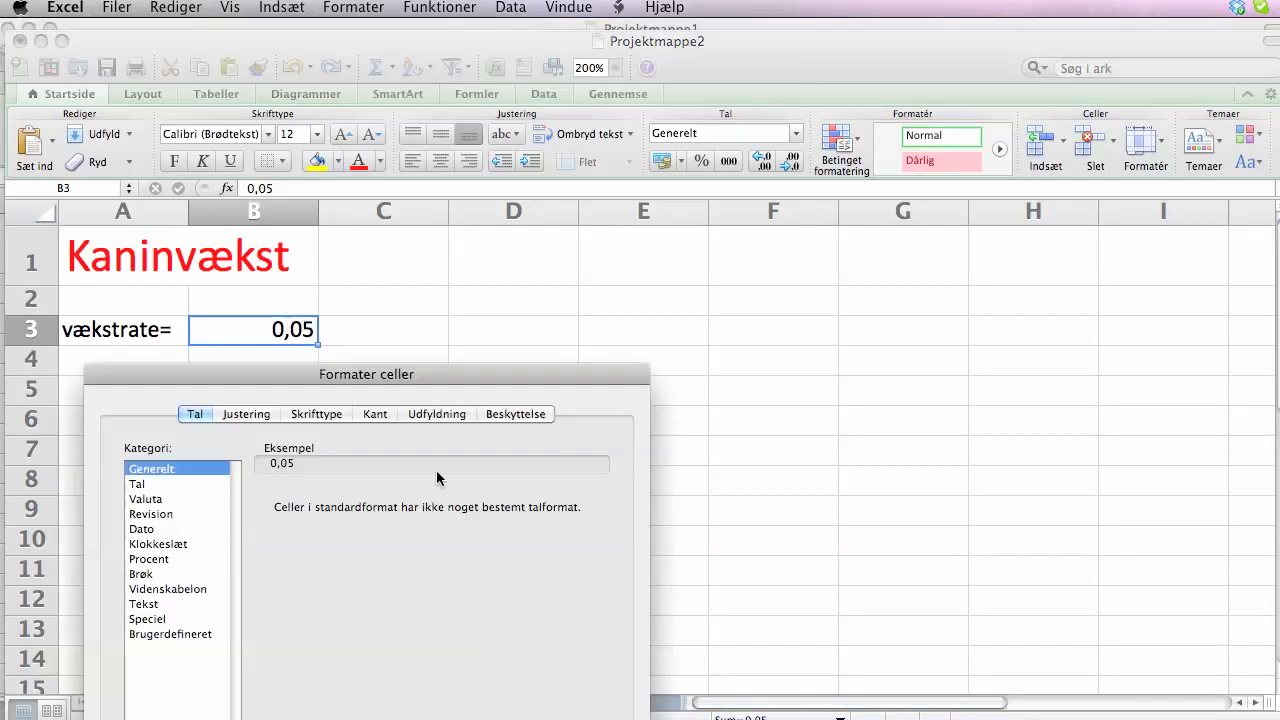
mouse_move(369, 377)
mouse_down()
mouse_move(683, 137)
mouse_move(707, 101)
mouse_up()
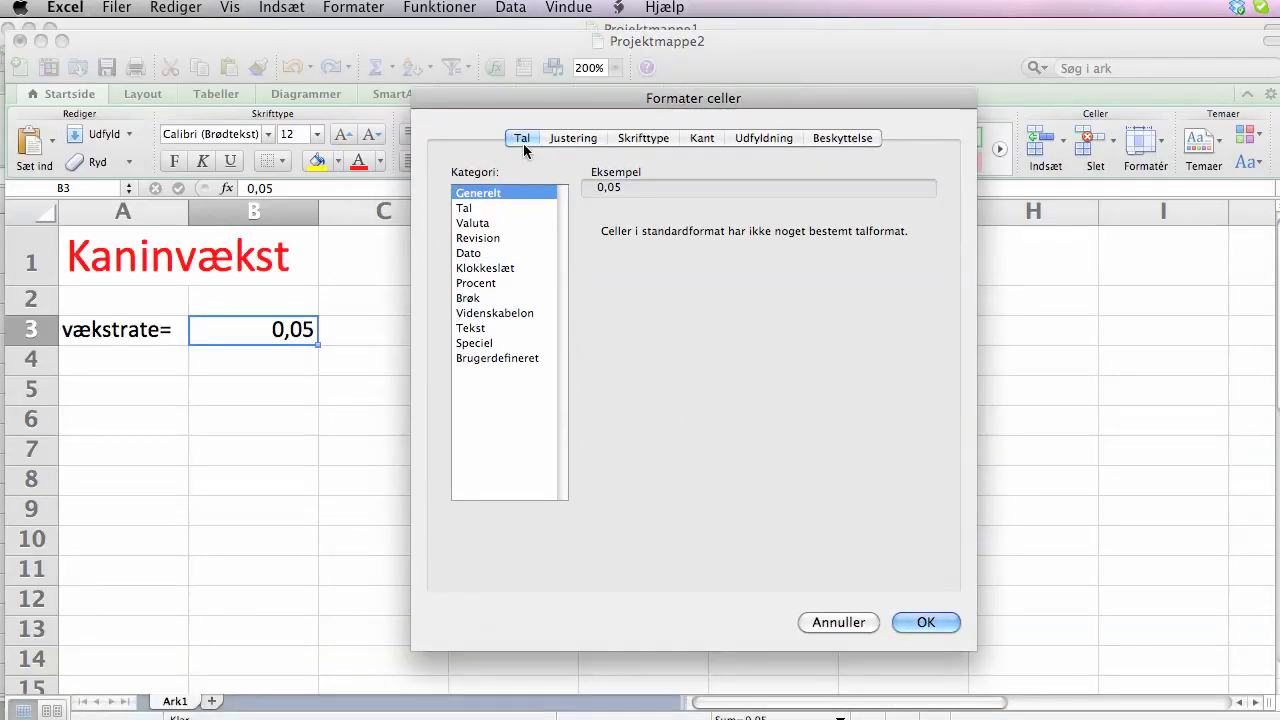
click(478, 284)
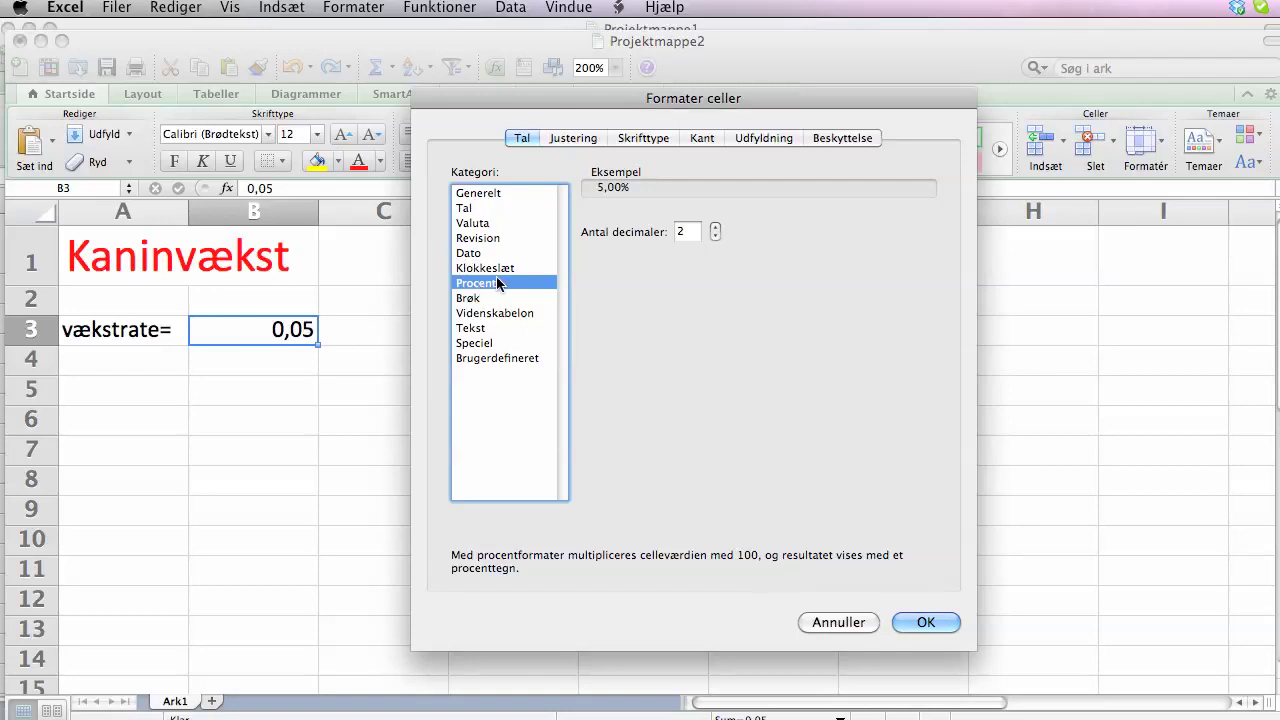
click(714, 236)
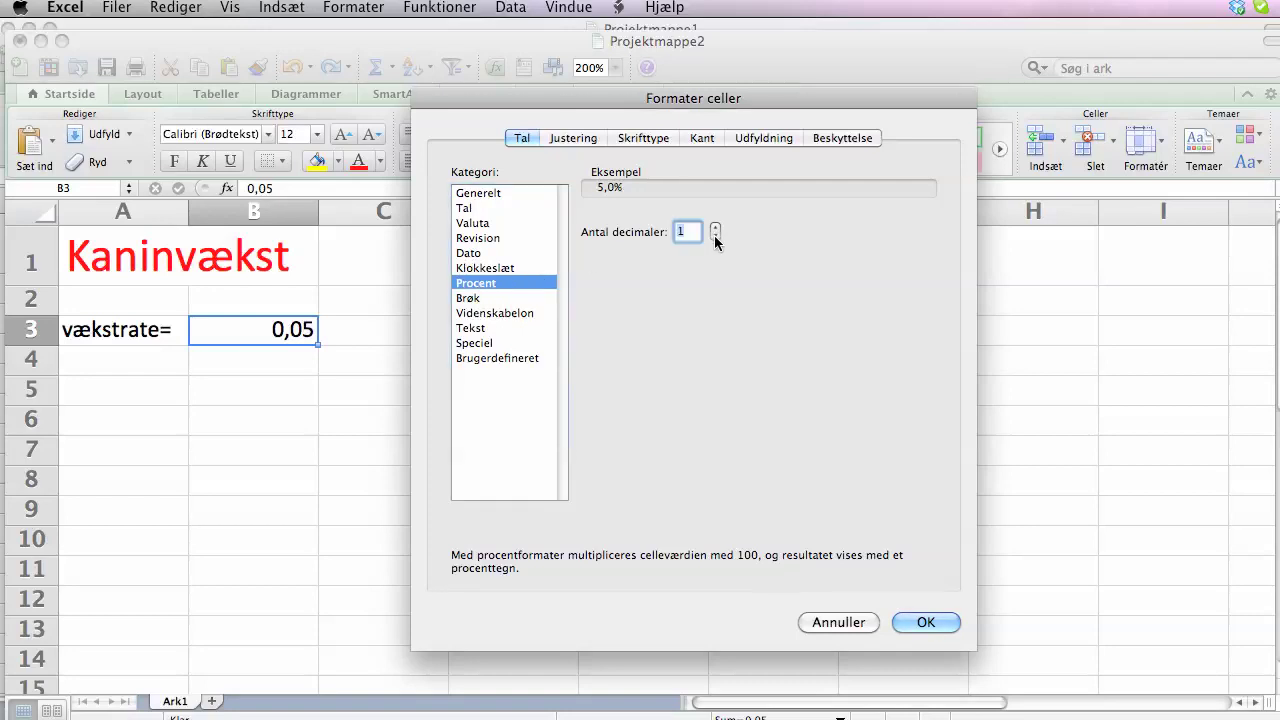
click(932, 622)
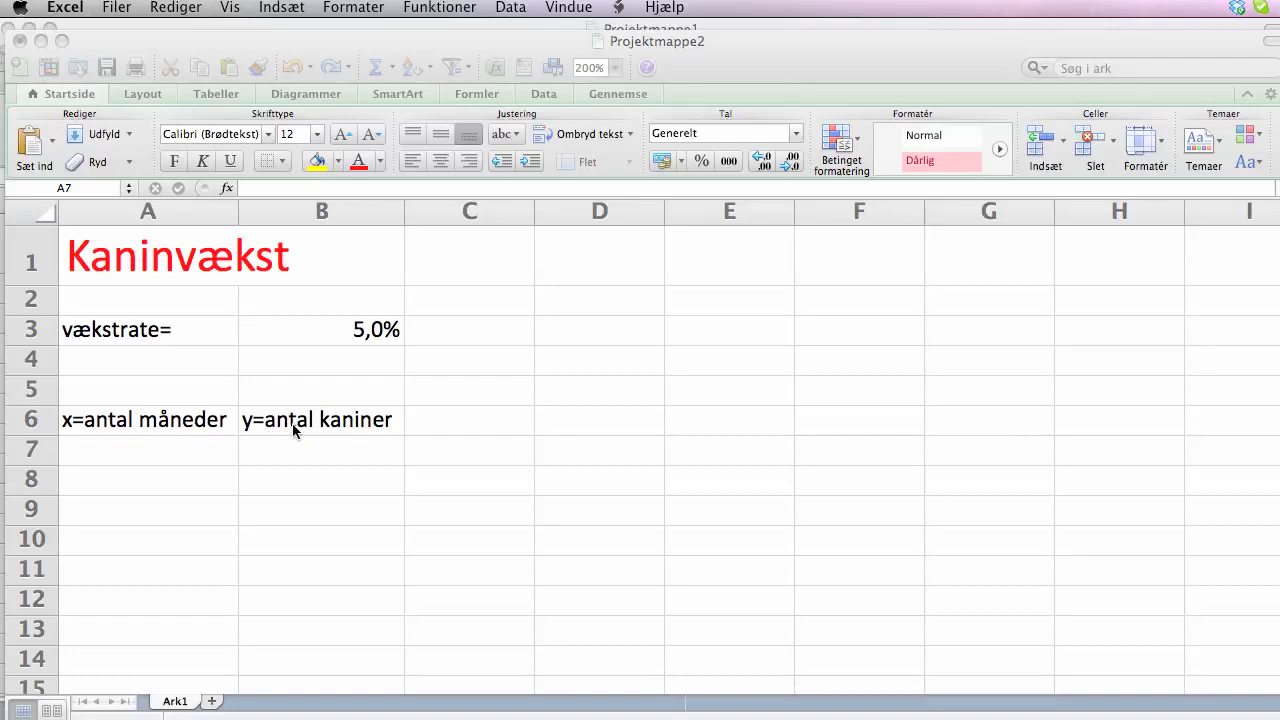
click(148, 450)
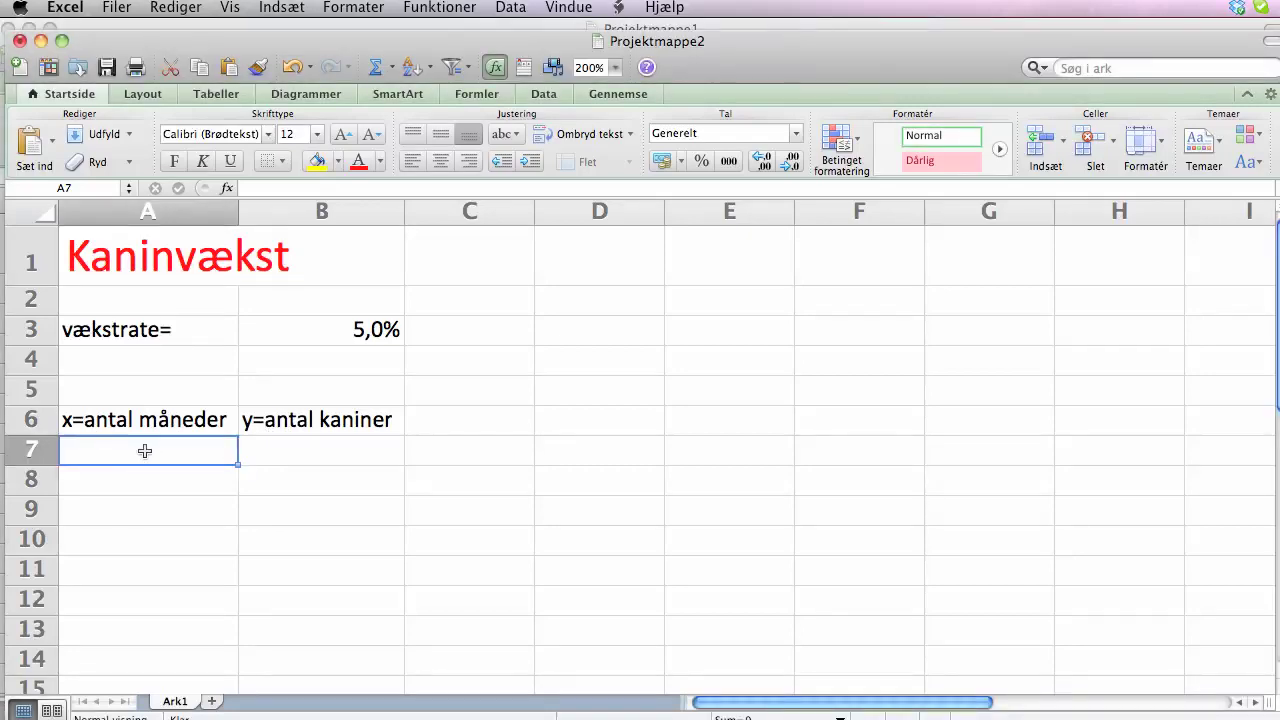
- Enter months 0, 1 and 2 in A7:A9 and select them as the series pattern
text(0)
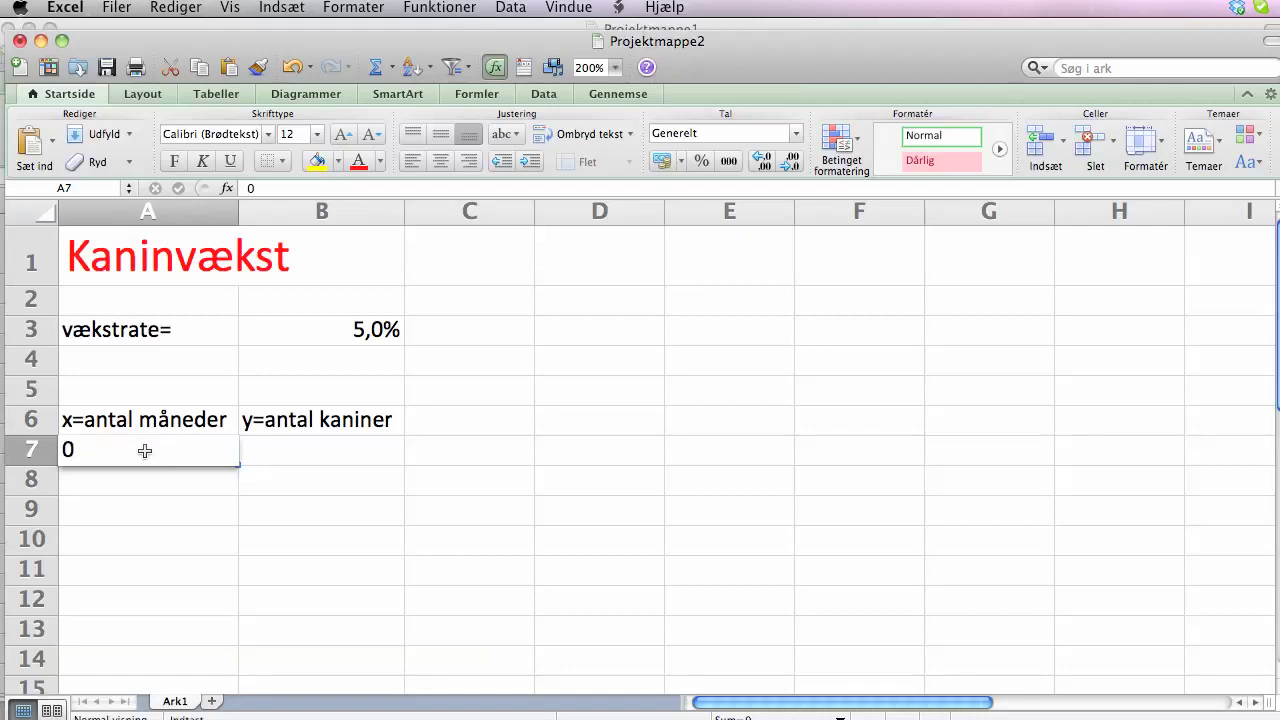
key(Return)
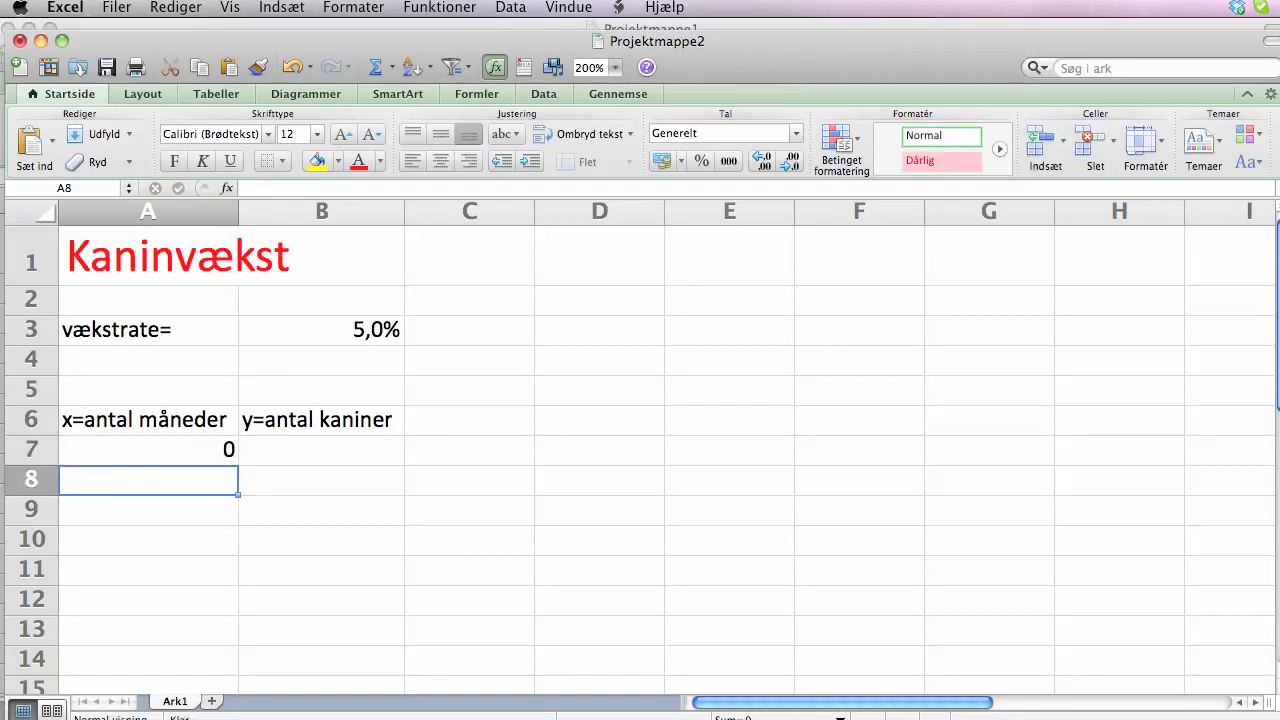
text(1)
key(Return)
text(2)
key(Return)
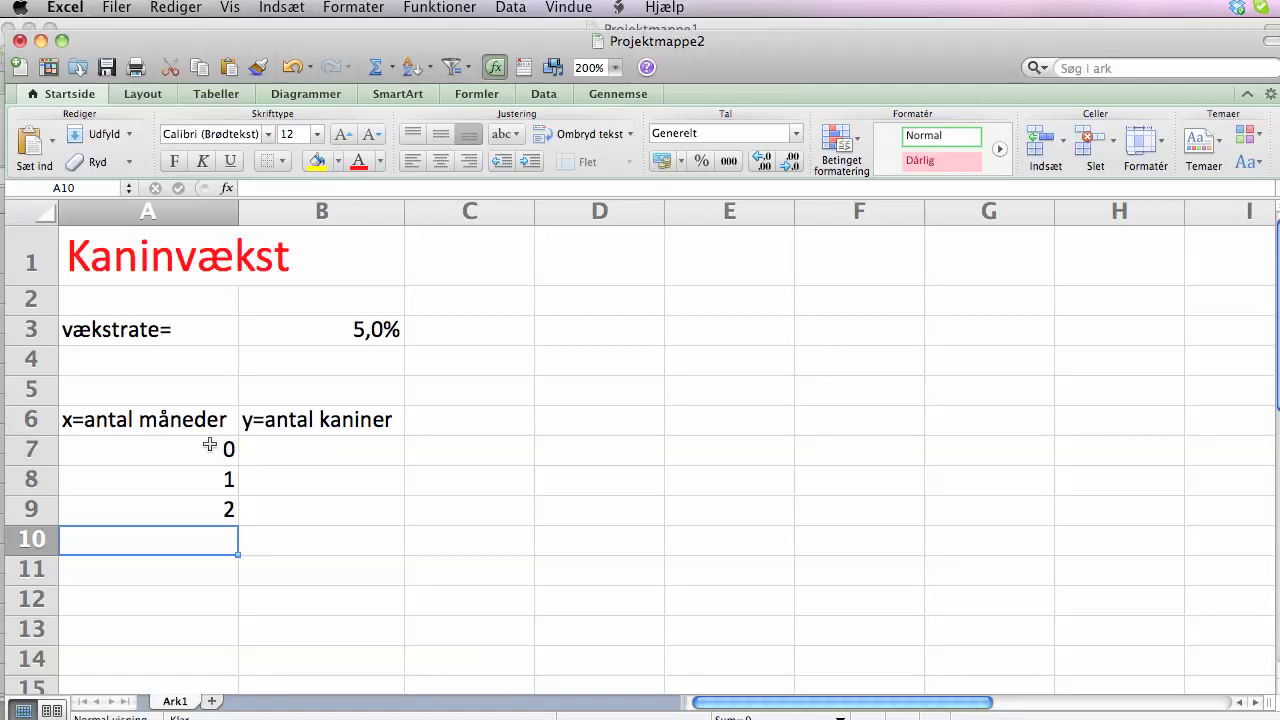
click(206, 451)
drag(208, 451, 201, 500)
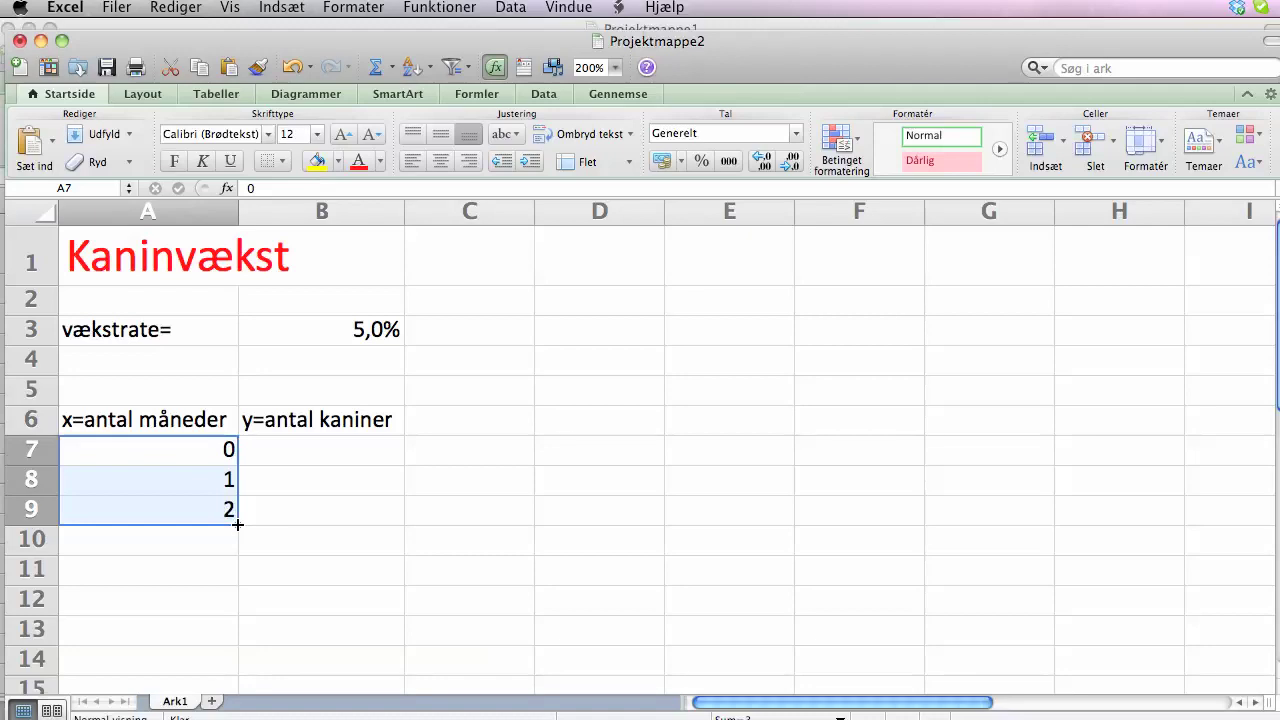
- Fill the month series down from A7:A9 so it reaches 23 in A30
drag(238, 524, 232, 700)
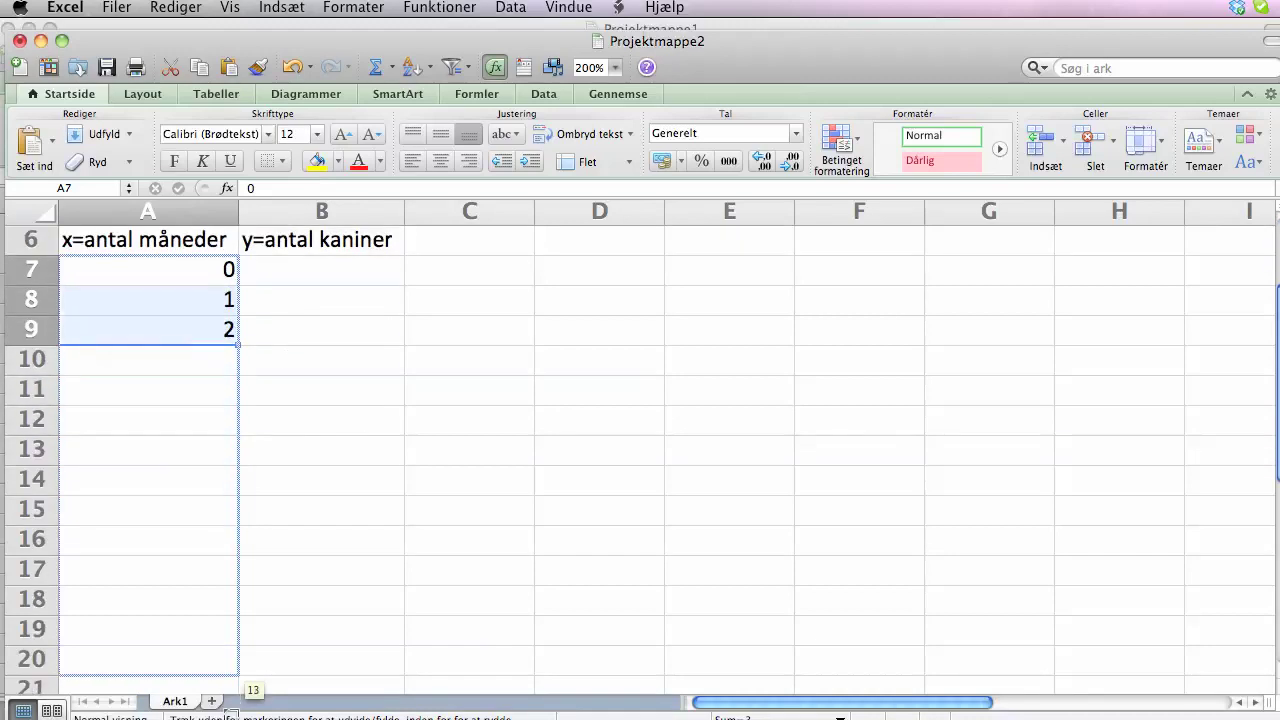
drag(232, 700, 231, 665)
scroll(458, 532, up, 5)
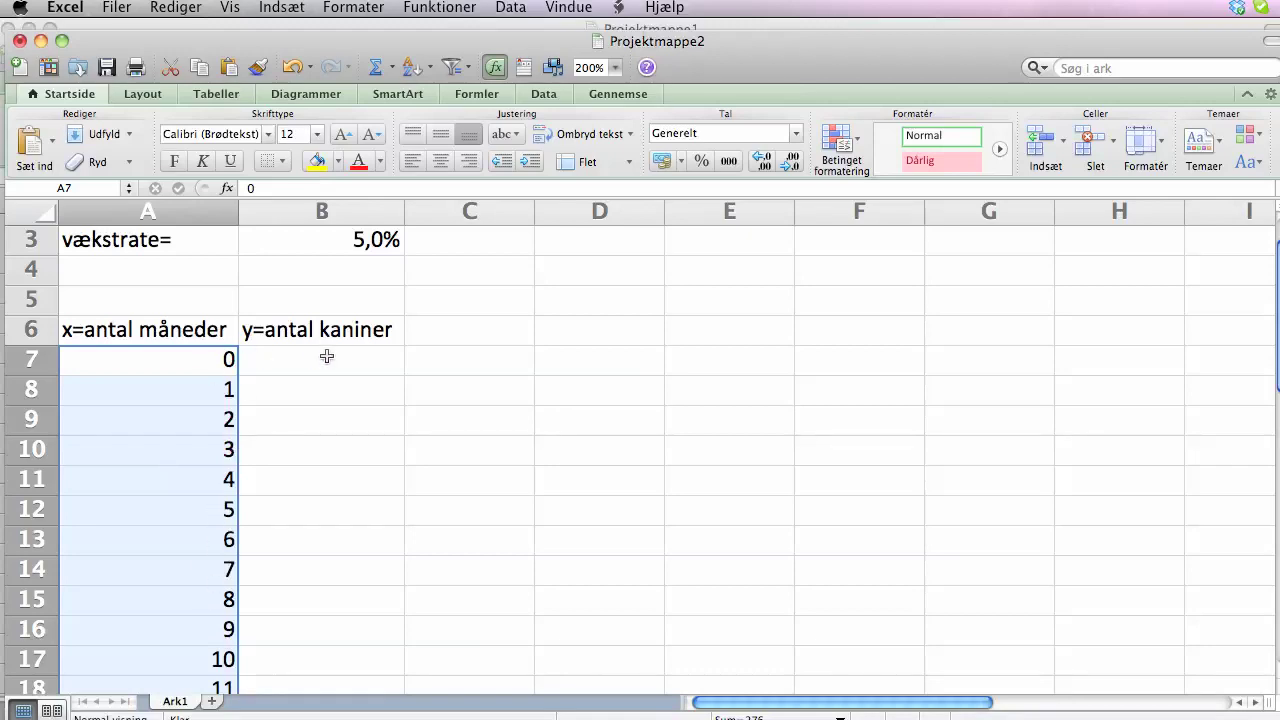
click(292, 367)
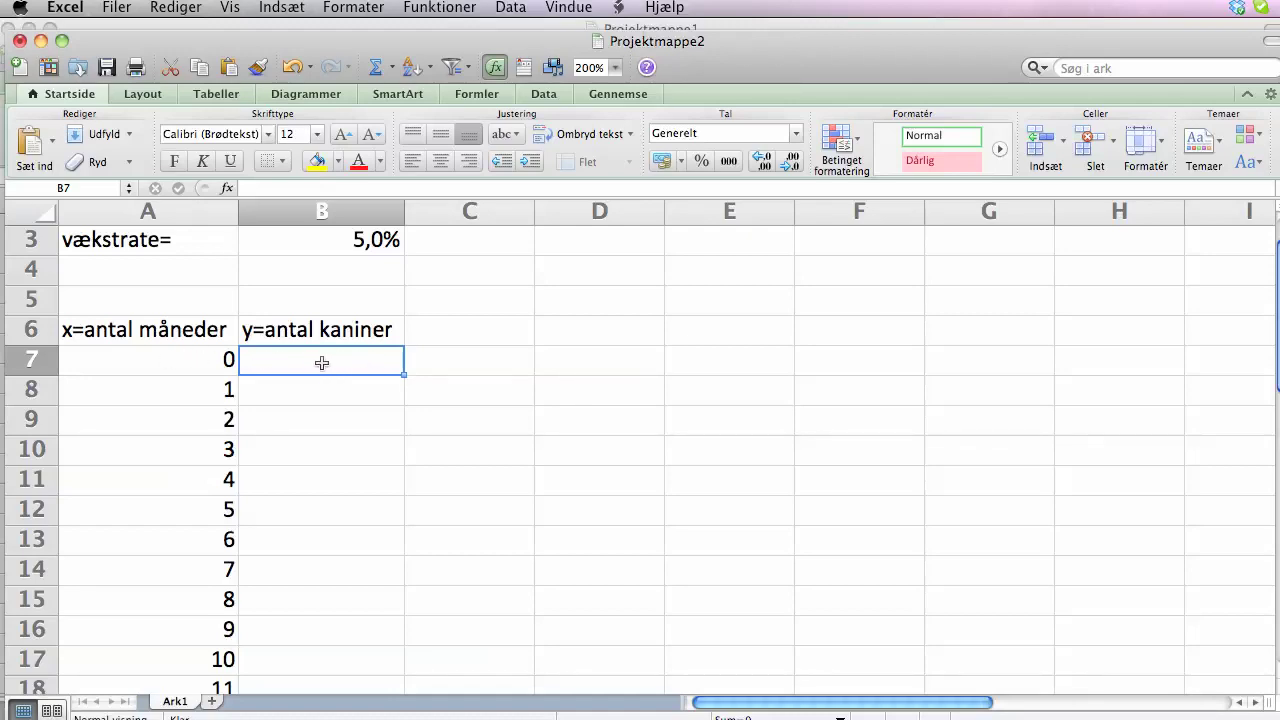
- Enter the starting rabbit count 100 in B7 and begin a formula in B8 with =
text(100)
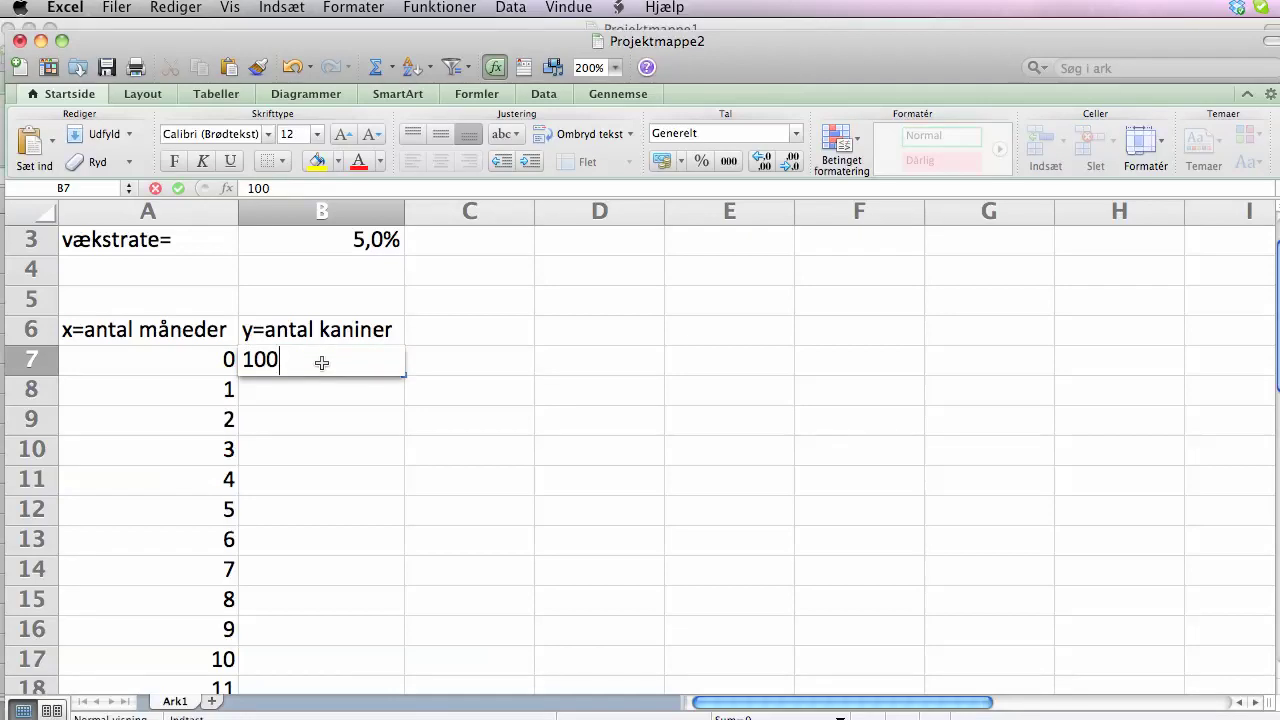
key(Return)
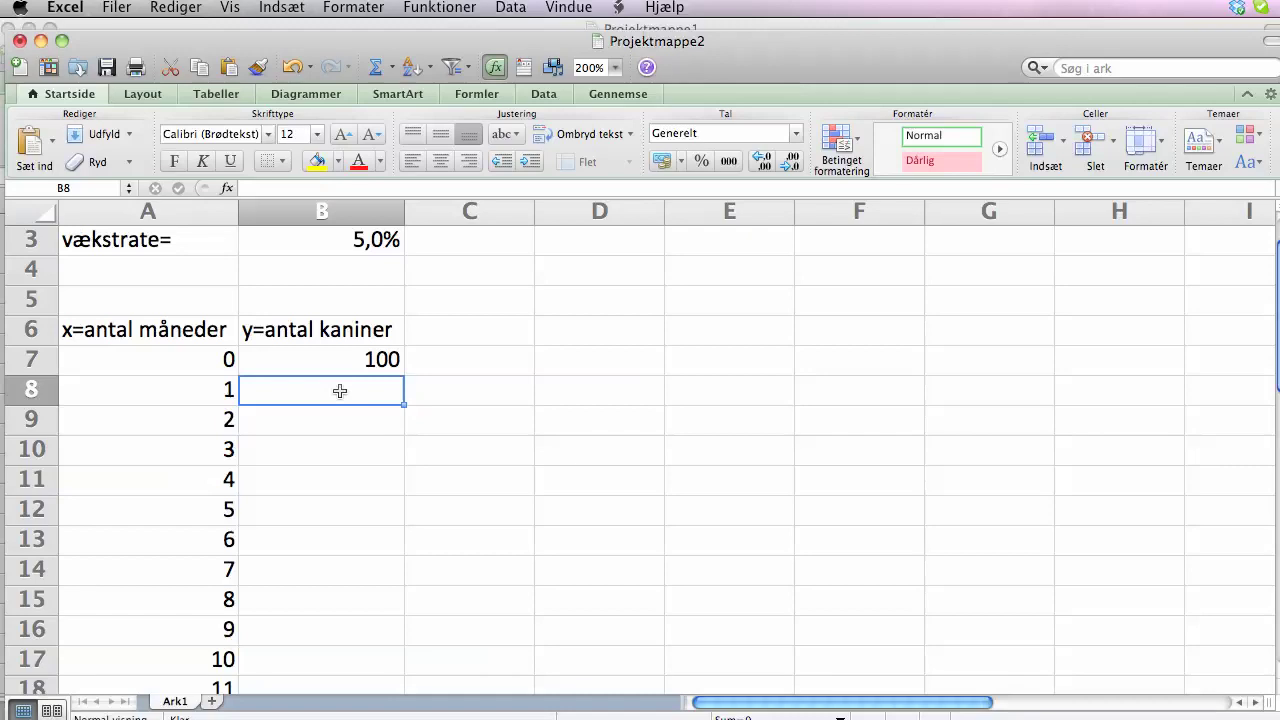
text(=)
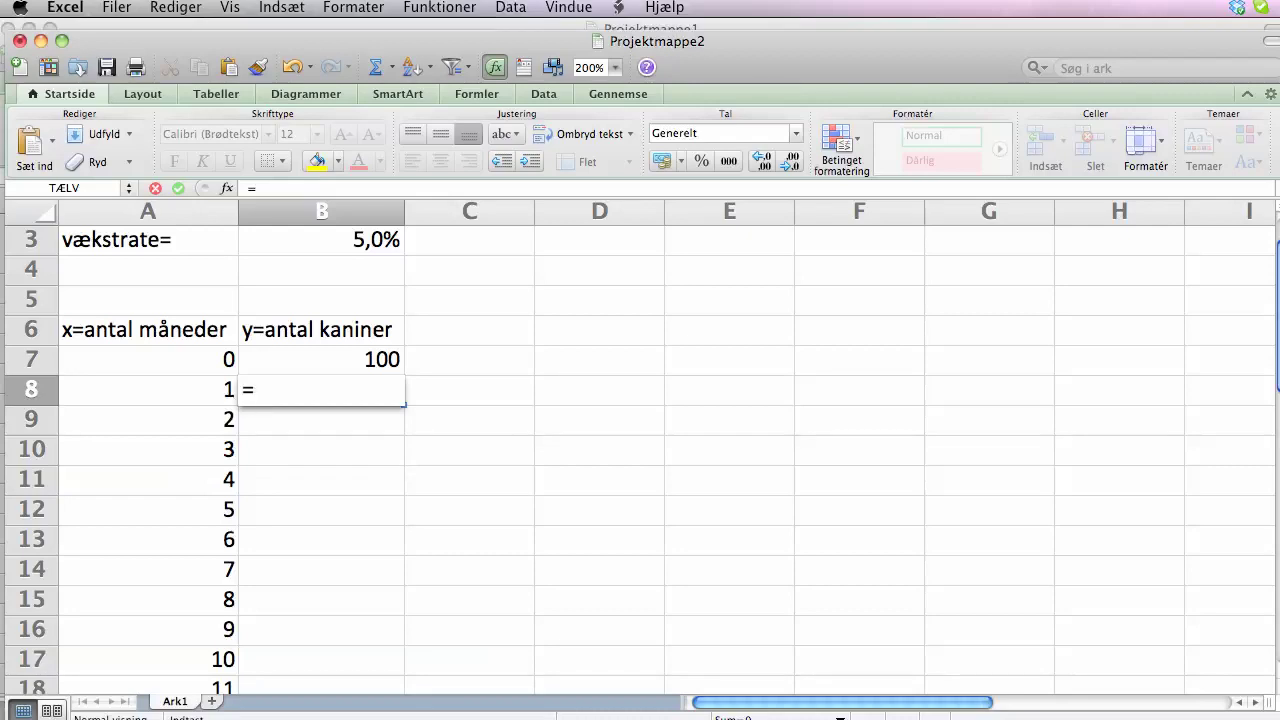
- Build the formula =B7+B3*B7 in B8, giving 105 rabbits for month 1
click(384, 352)
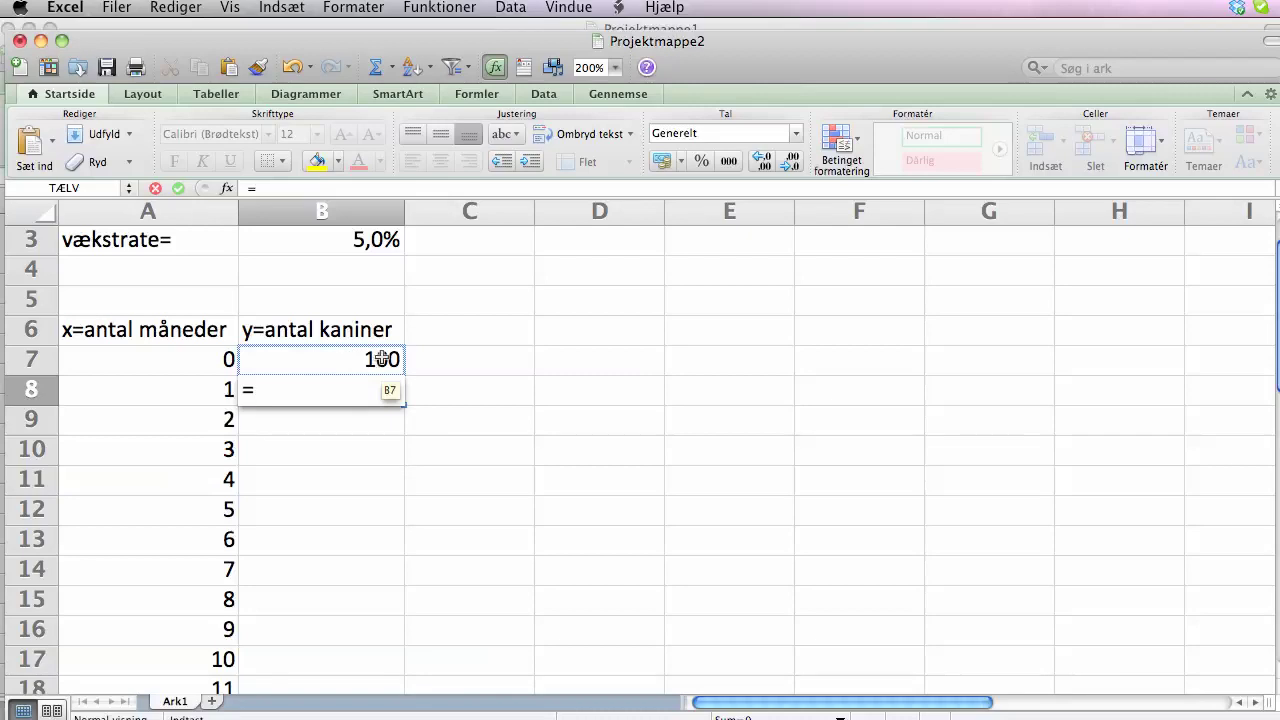
click(382, 359)
text(+)
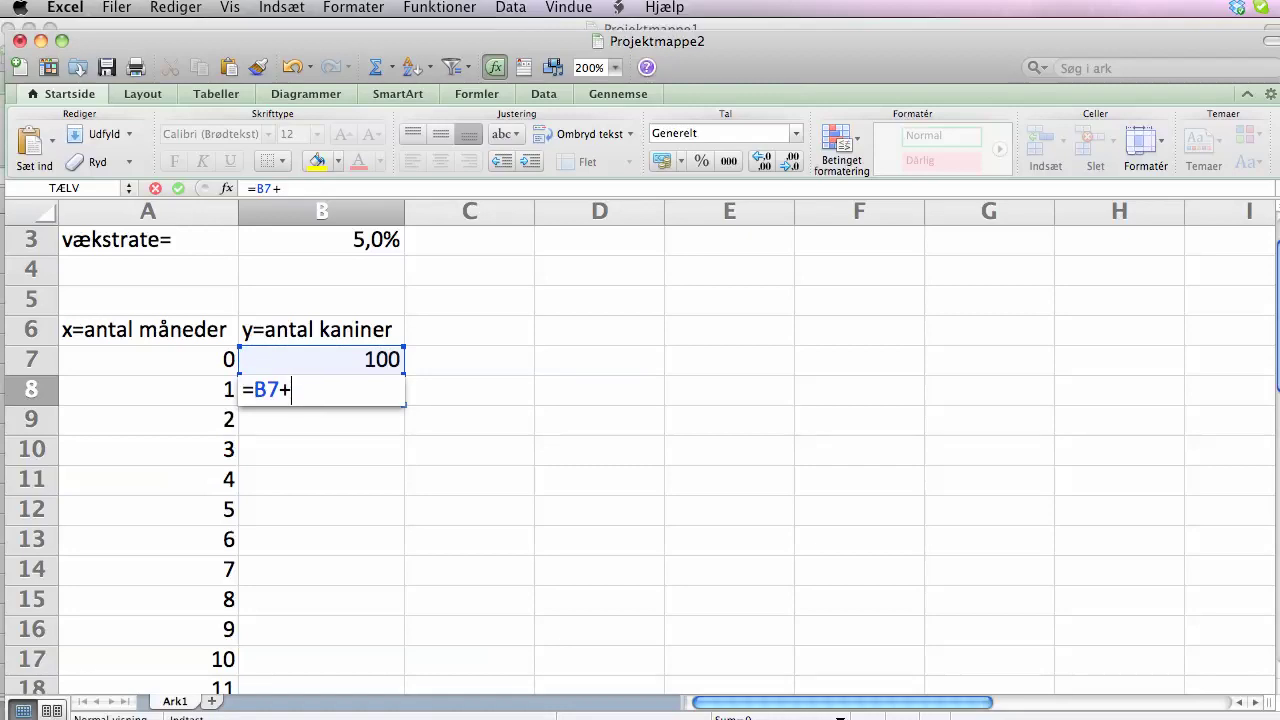
click(368, 240)
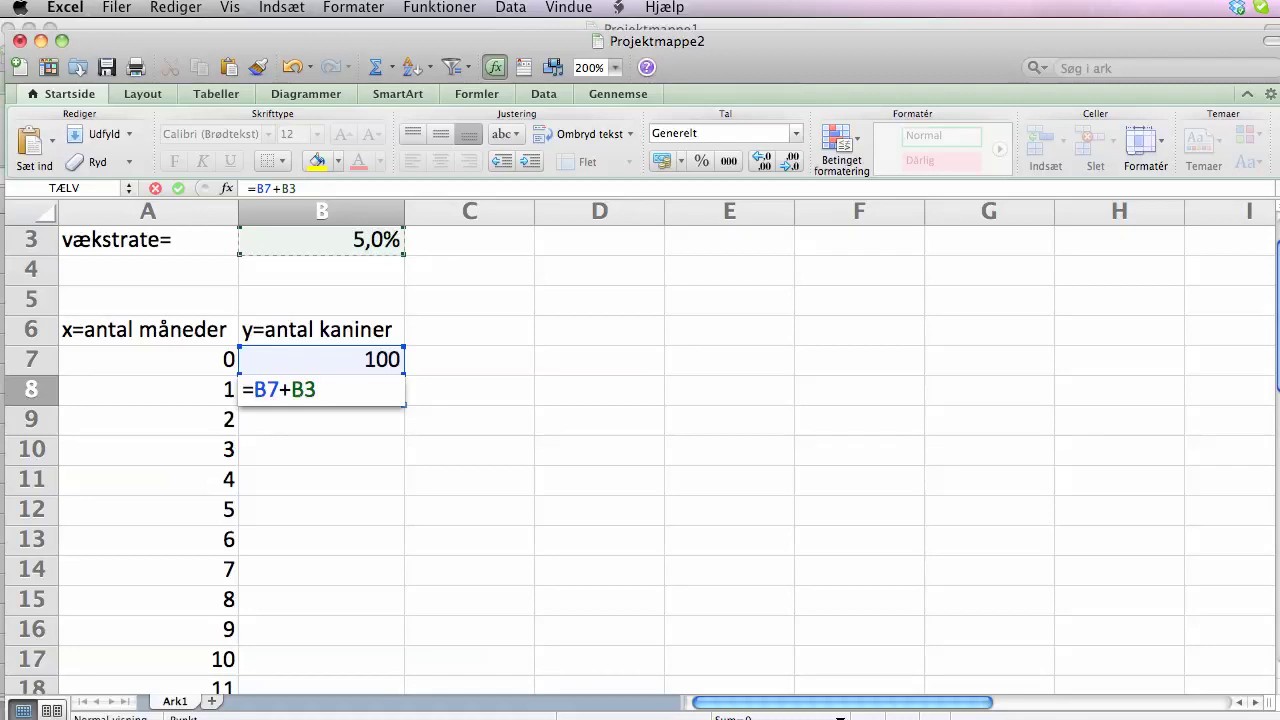
text(*)
click(366, 360)
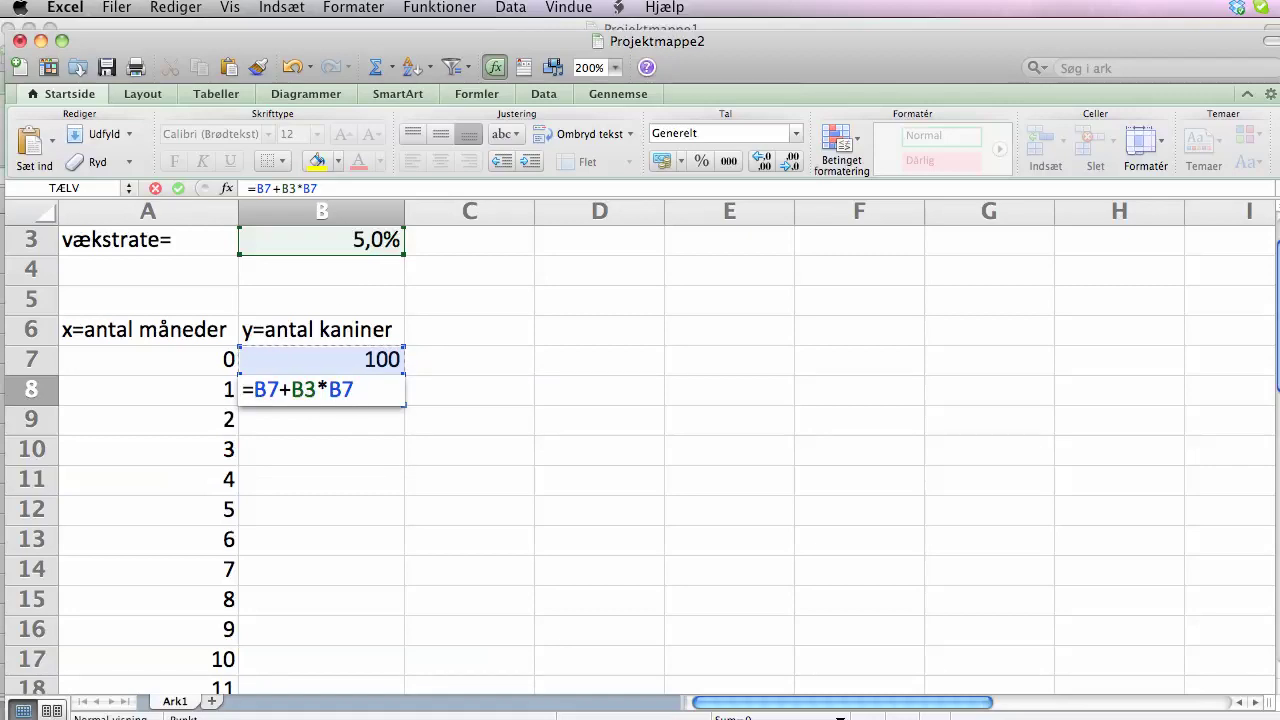
key(Return)
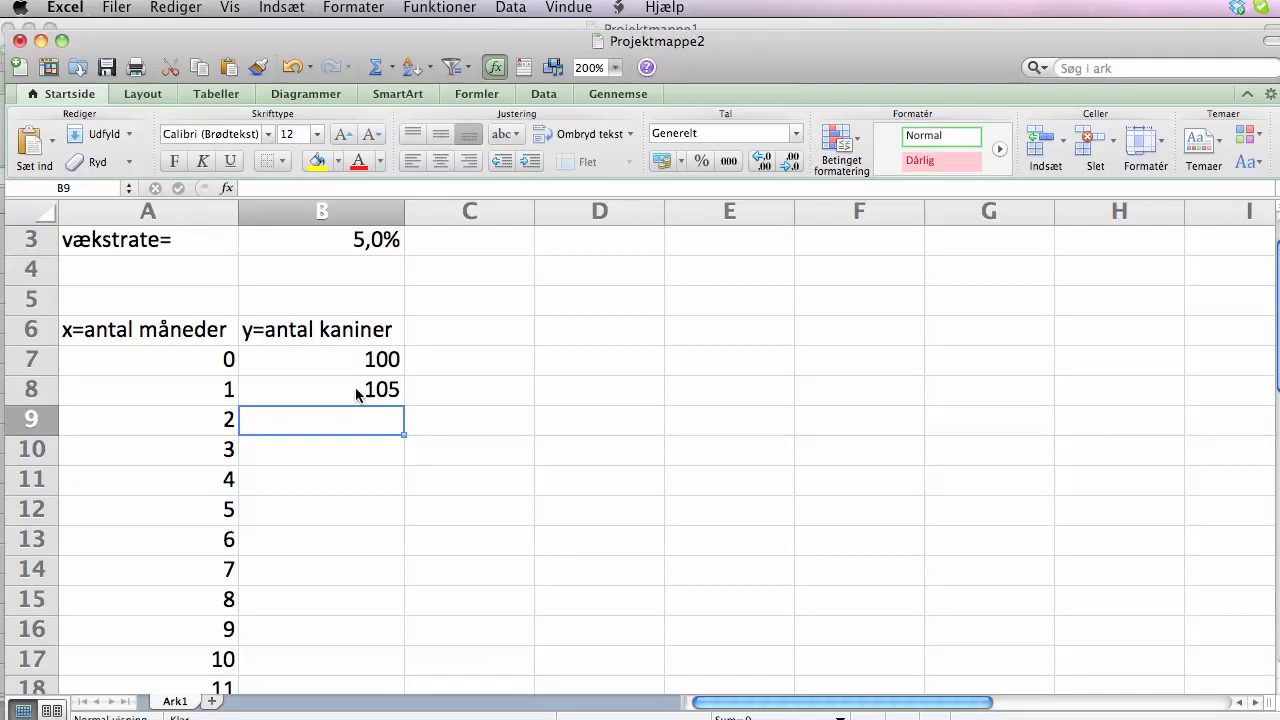
click(368, 389)
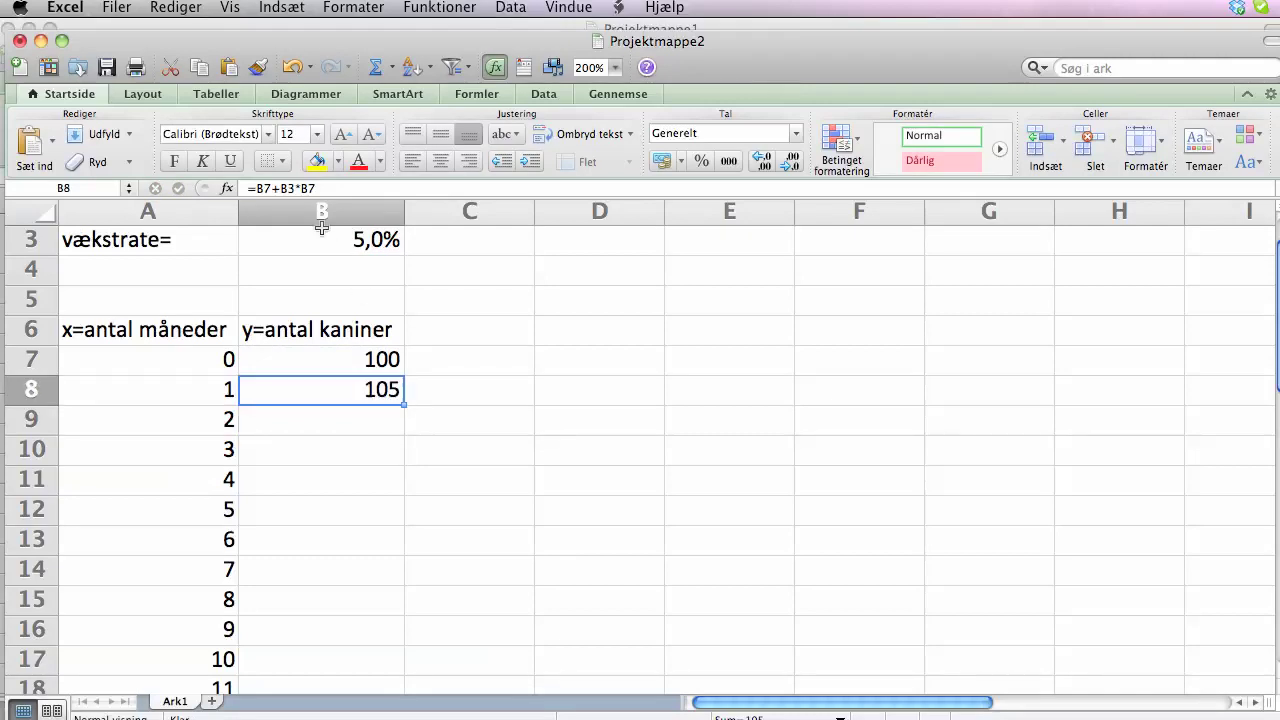
- Edit B8's formula to =B7+$B$3*B7, making the growth-rate reference absolute
click(318, 188)
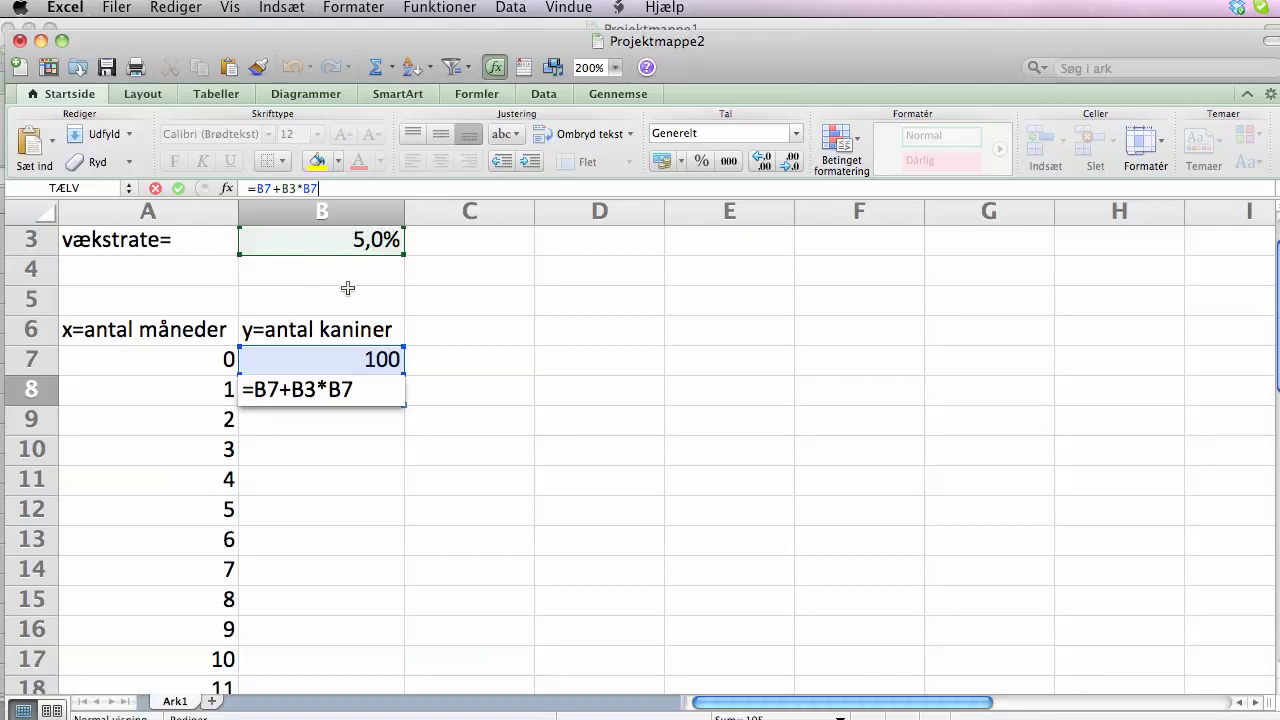
click(293, 187)
text($B)
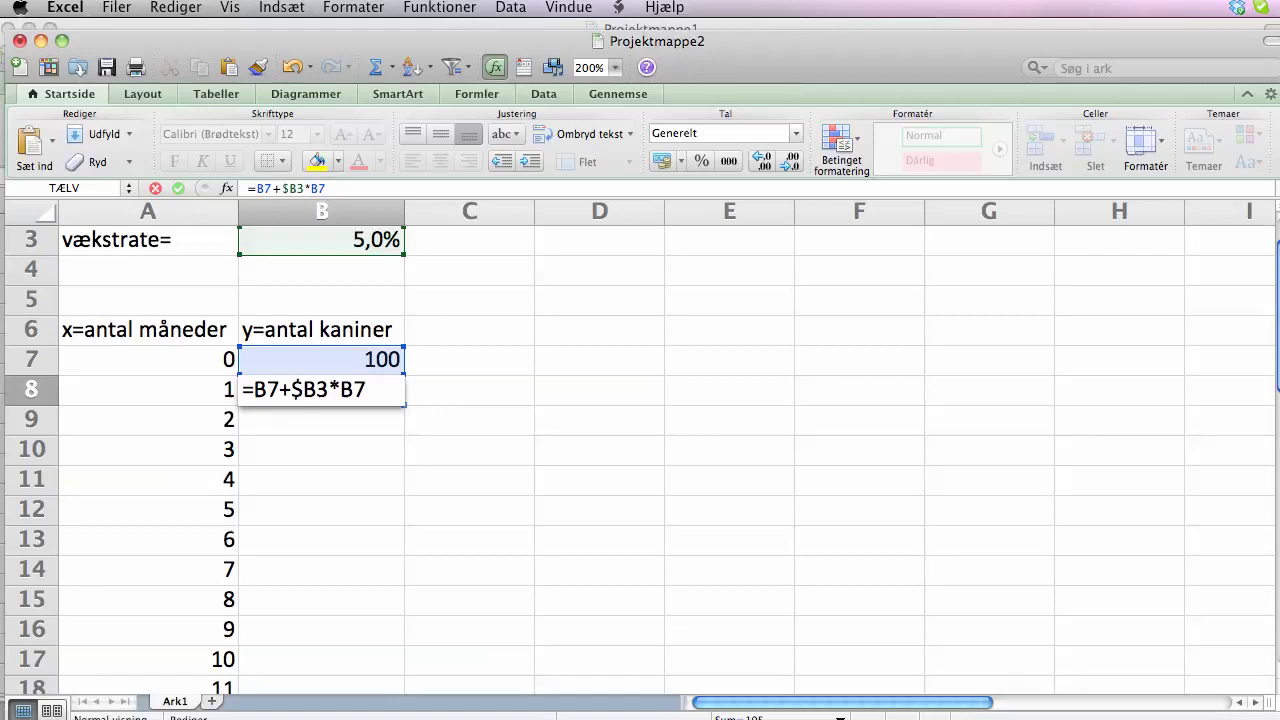
text($)
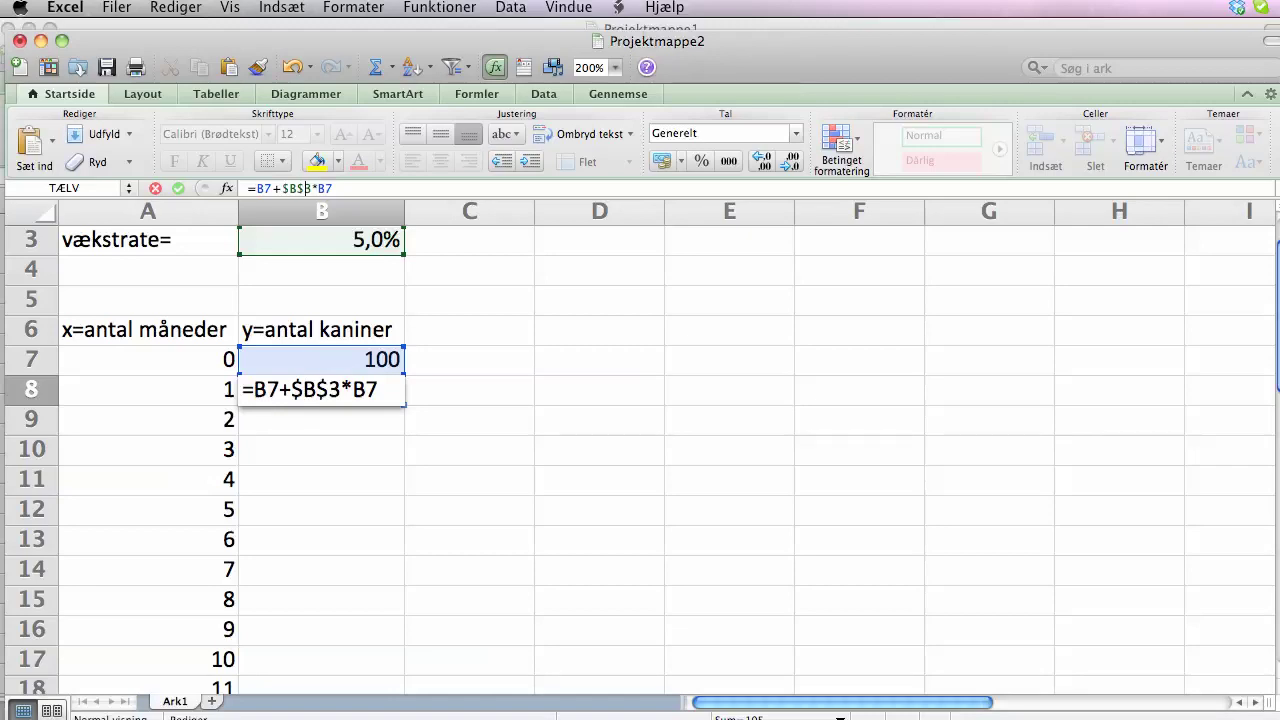
key(Return)
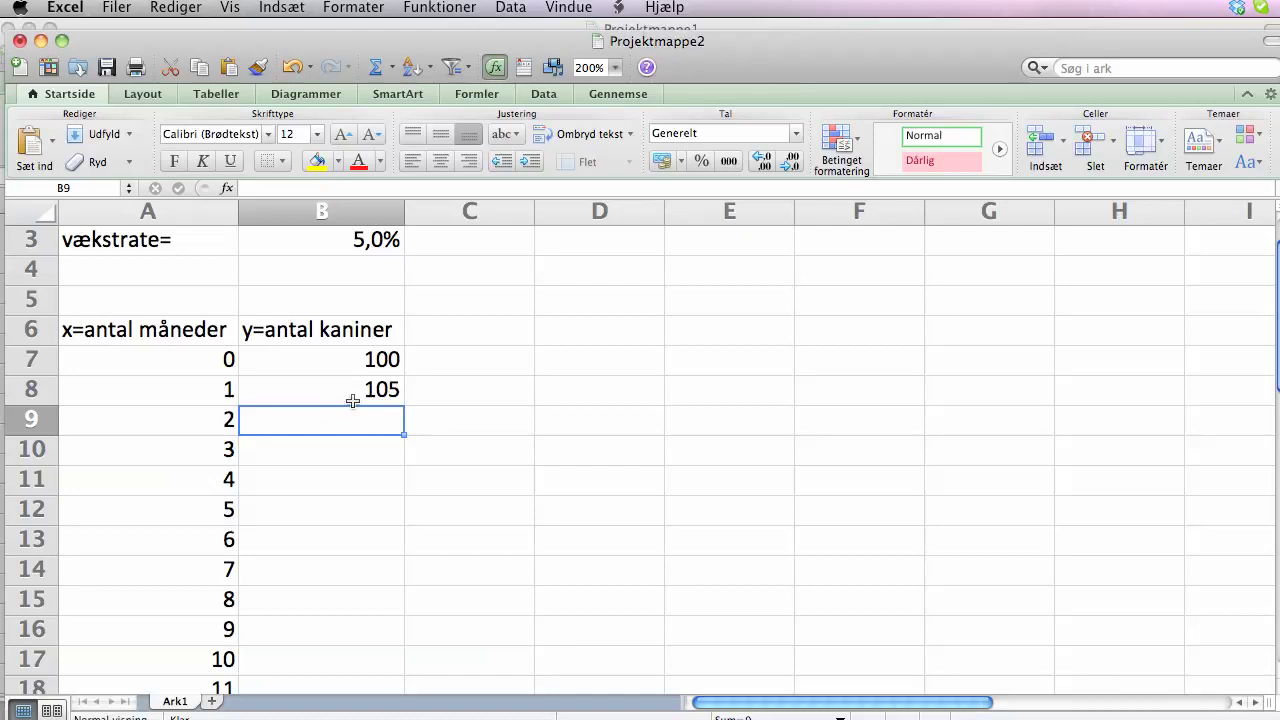
click(357, 393)
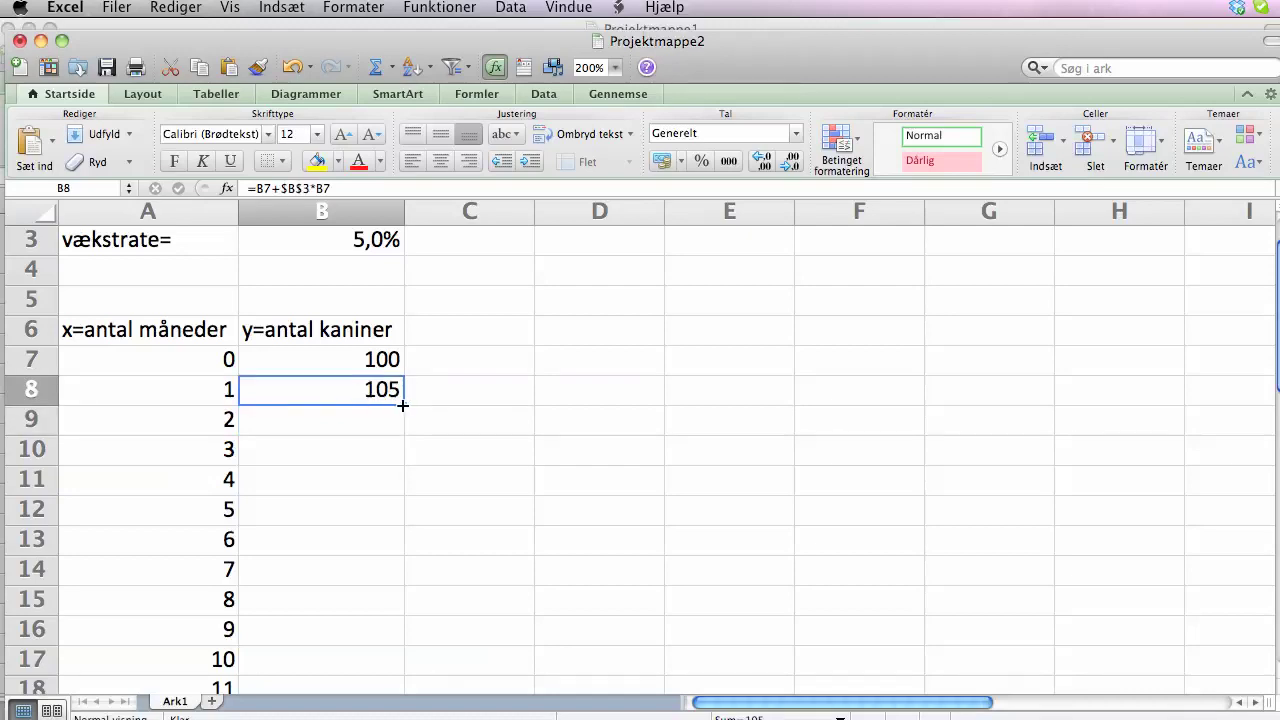
- Copy B8's formula down to B30, reaching 307,1523756 rabbits at month 23
mouse_move(402, 405)
mouse_down()
mouse_move(384, 705)
mouse_move(396, 487)
mouse_up()
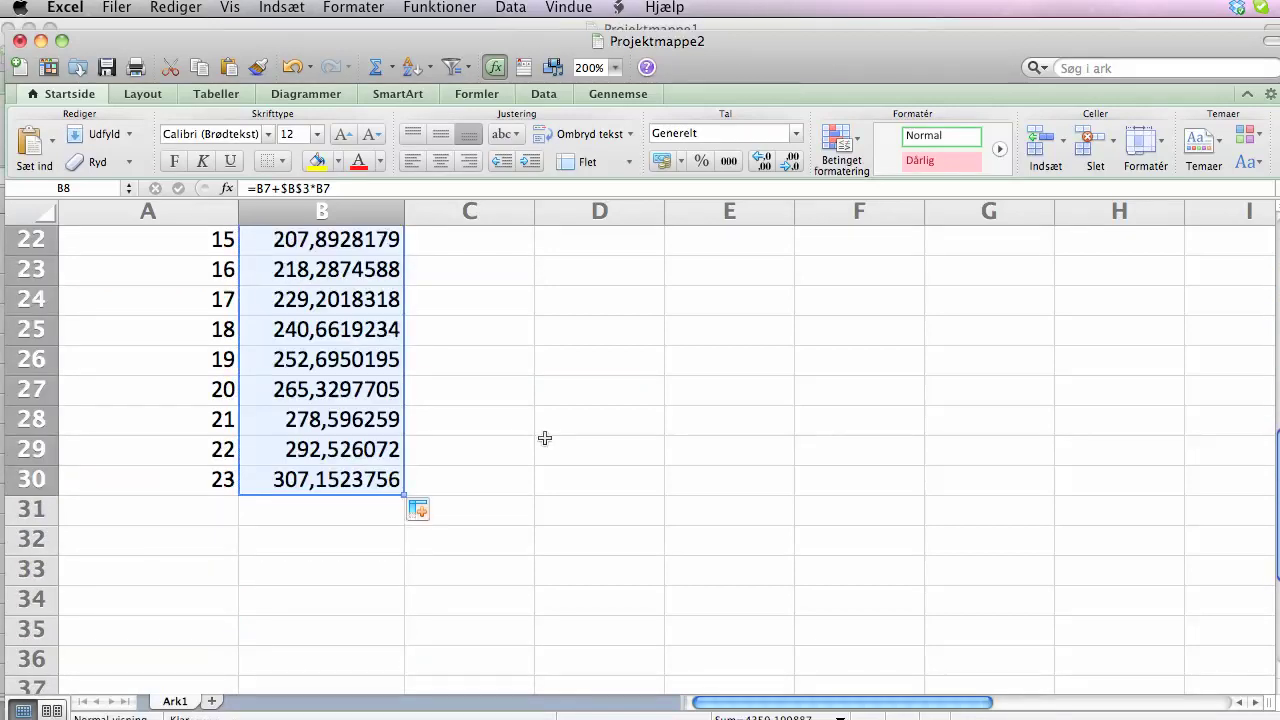
scroll(543, 437, up, 2)
scroll(543, 437, up, 5)
scroll(544, 437, up, 1)
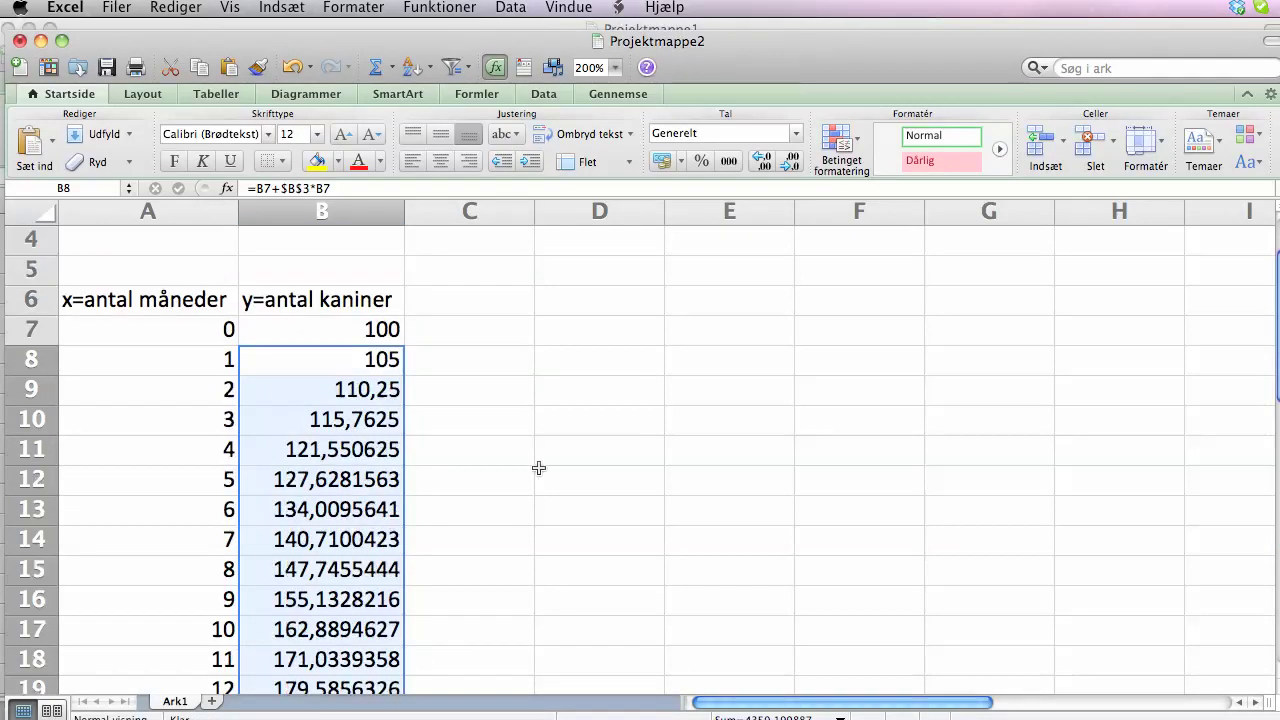